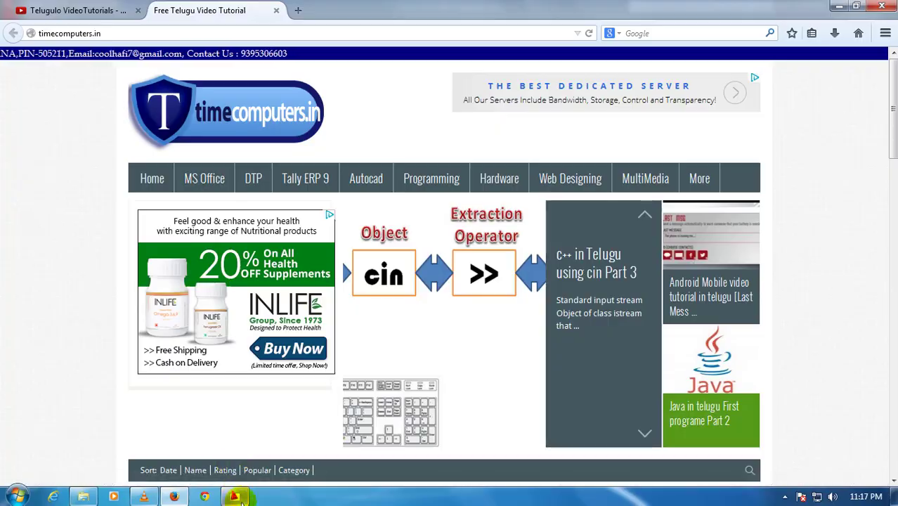
Bring the blank Drawing1.dwg AutoCAD 2009 window to the front.
{"action": "left_click", "coordinate": [236, 497]}
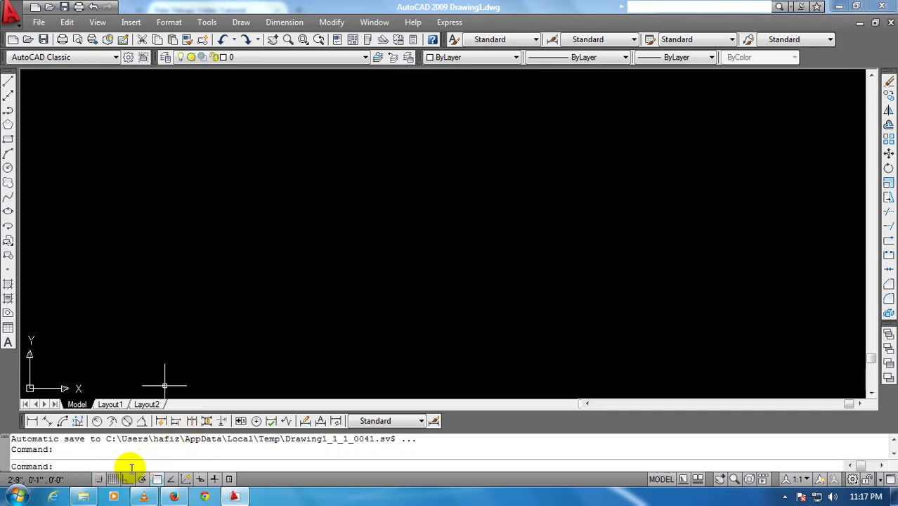
Draw a square with the Rectangle tool on the drawing area.
{"action": "left_click", "coordinate": [8, 139]}
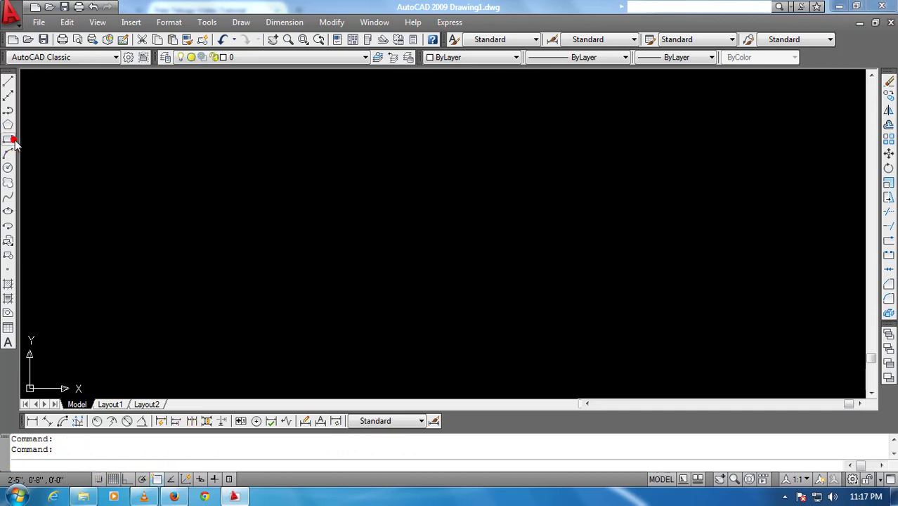
{"action": "left_click", "coordinate": [198, 215]}
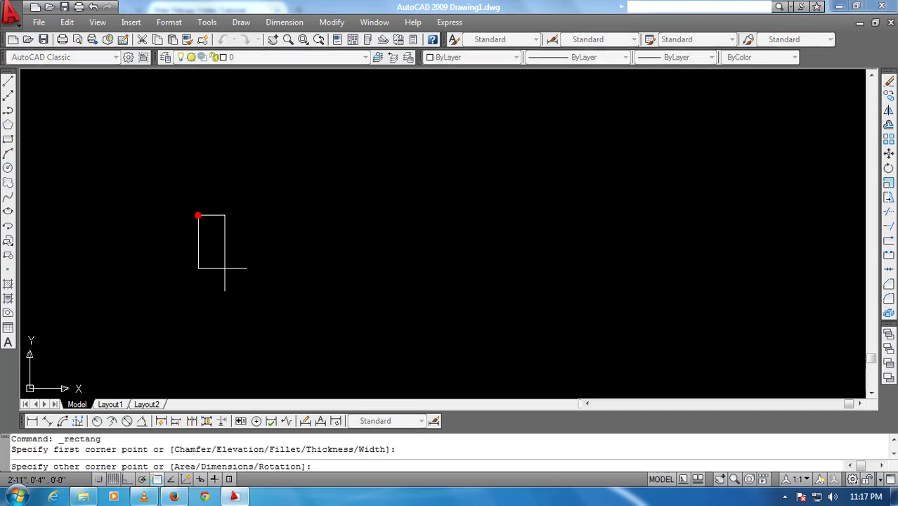
{"action": "left_click", "coordinate": [273, 288]}
{"action": "key", "text": "Return"}
Draw a circle left of the square, then undo it, leaving only the square.
{"action": "left_click", "coordinate": [8, 167]}
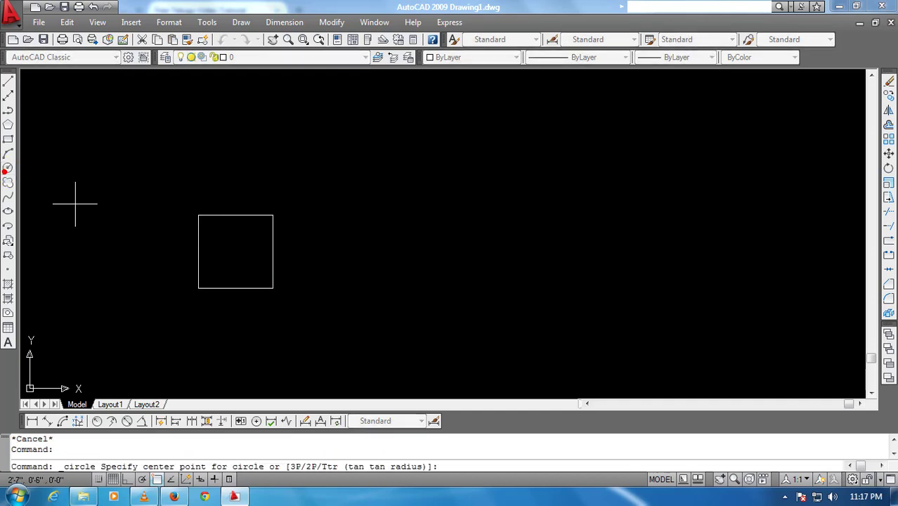
{"action": "left_click", "coordinate": [174, 248]}
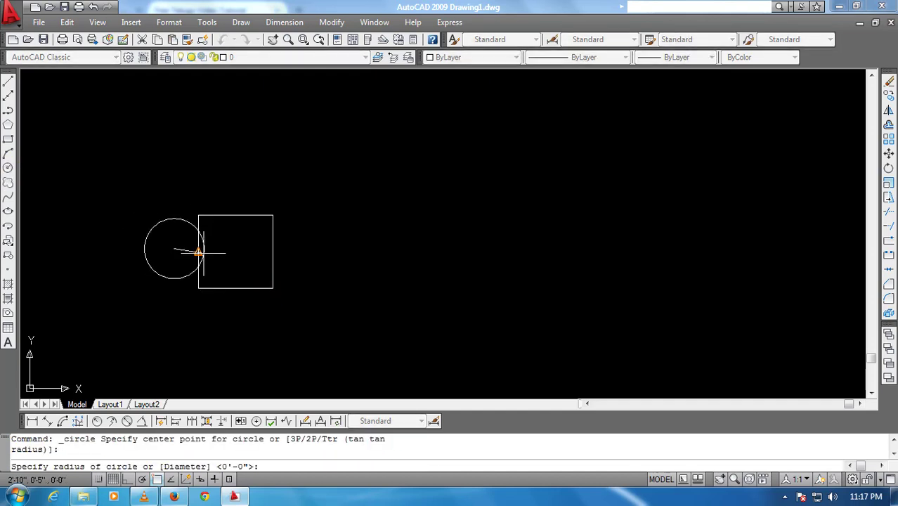
{"action": "left_click", "coordinate": [199, 252]}
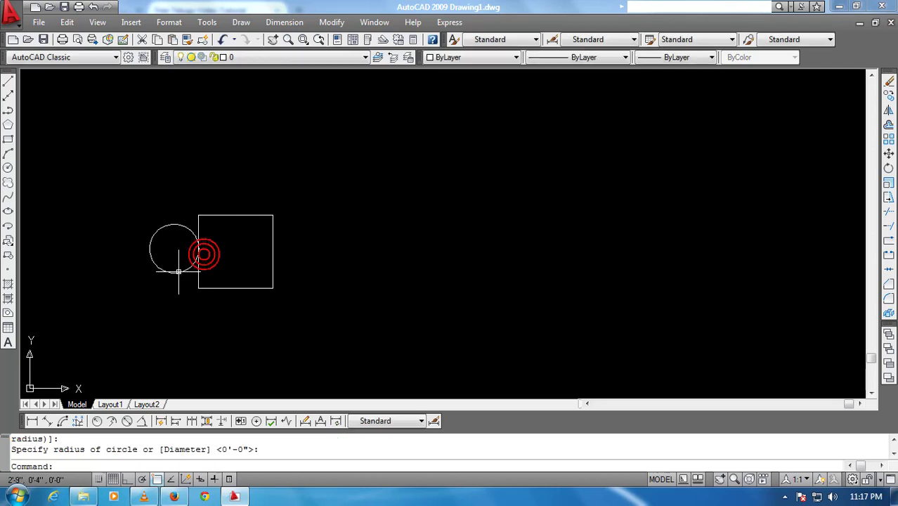
{"action": "key", "text": "ctrl+z"}
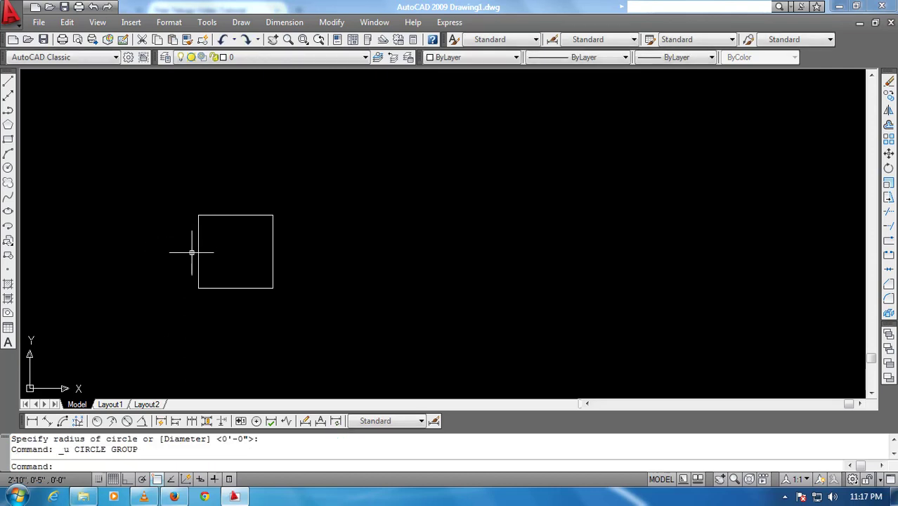
{"action": "key", "text": "ctrl+z"}
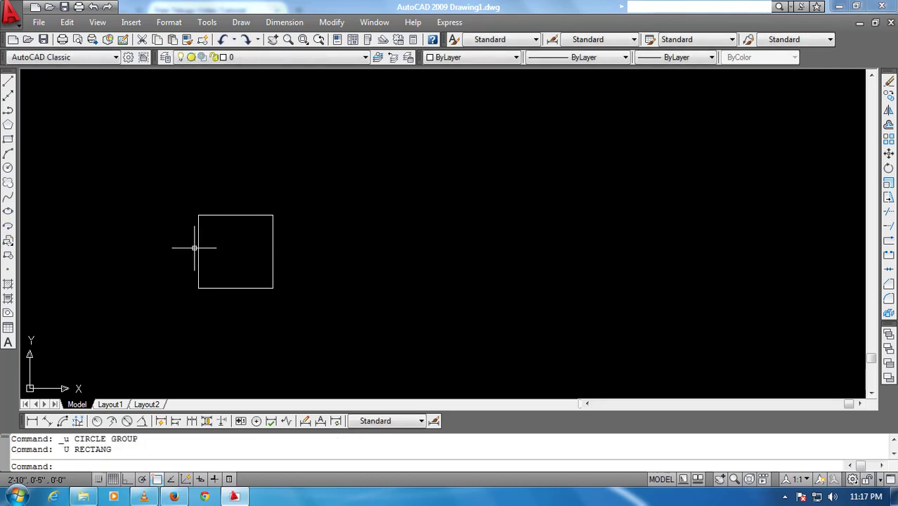
{"action": "left_click", "coordinate": [195, 247]}
{"action": "key", "text": "Escape"}
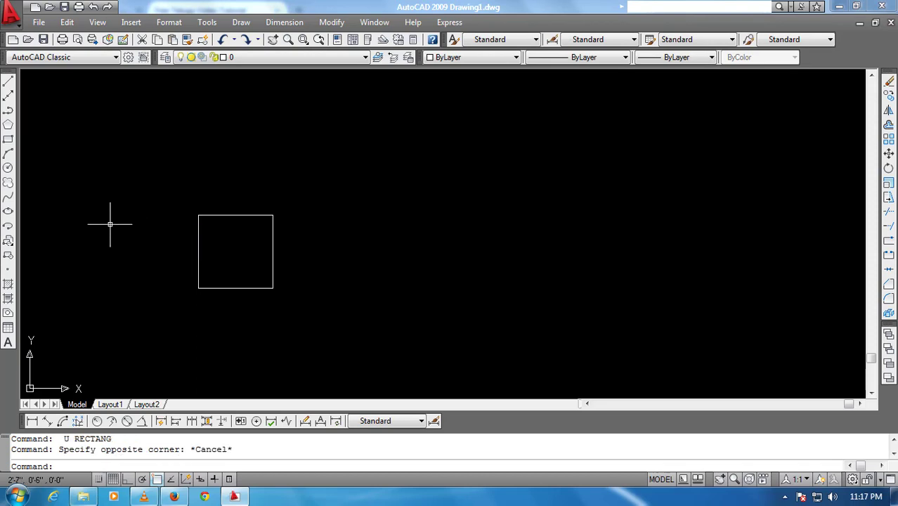
{"action": "left_click", "coordinate": [8, 167]}
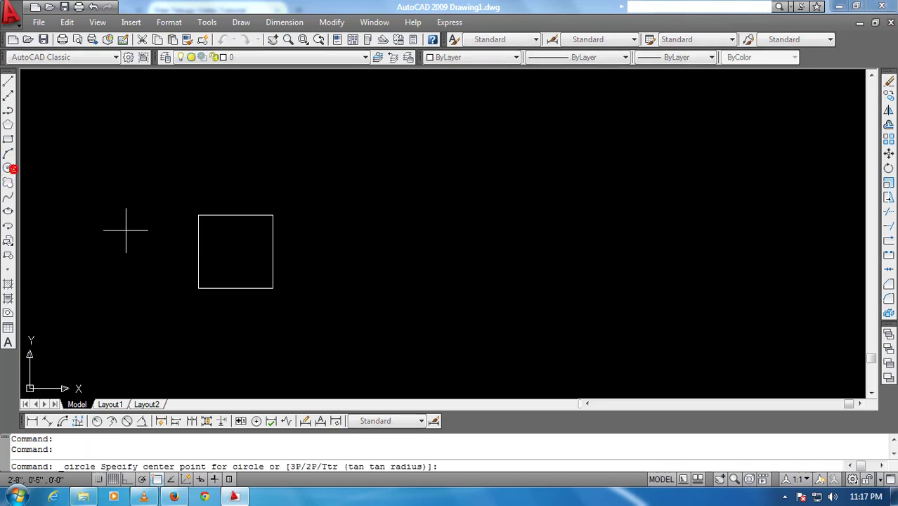
Draw a circle overlapping the square's left edge and select the square.
{"action": "left_click", "coordinate": [186, 251]}
{"action": "left_click", "coordinate": [213, 256]}
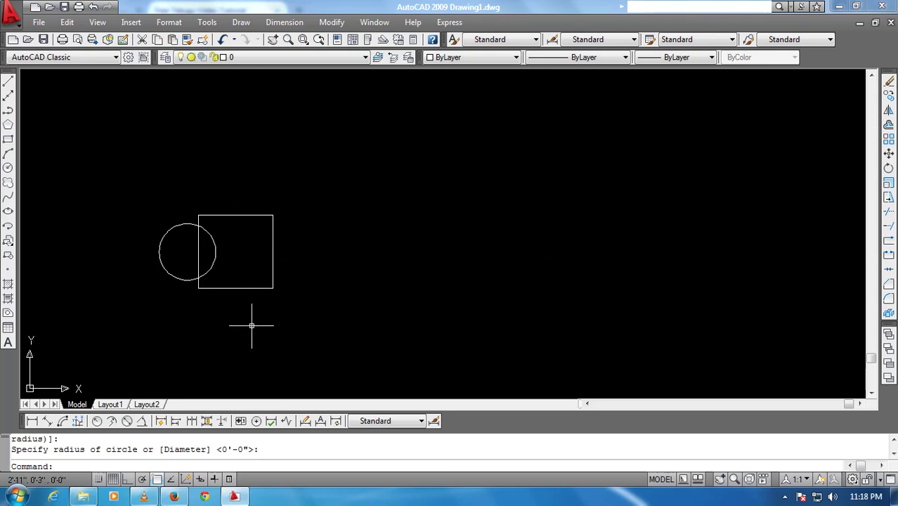
{"action": "left_click", "coordinate": [276, 289]}
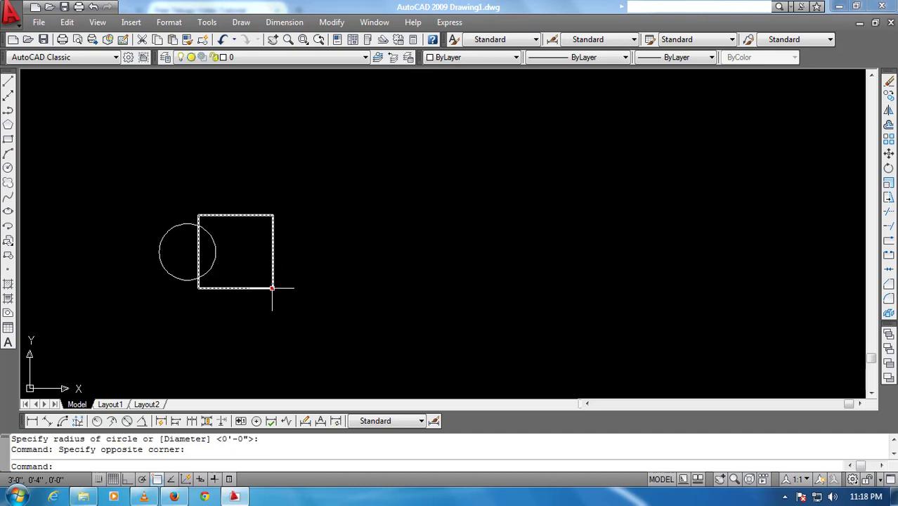
{"action": "left_click", "coordinate": [270, 287]}
Stretch the square's bottom-right corner to the right, then undo it to restore the square.
{"action": "left_click", "coordinate": [273, 288]}
{"action": "left_click", "coordinate": [499, 287]}
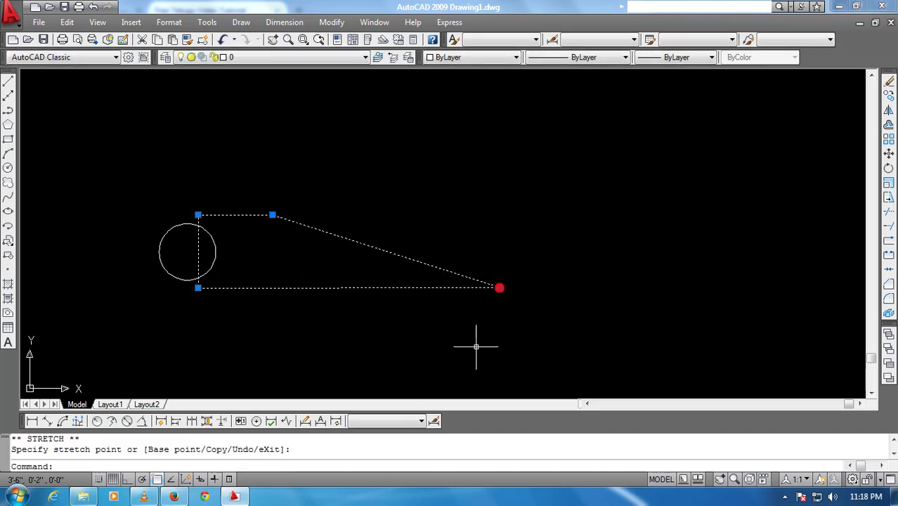
{"action": "left_click", "coordinate": [371, 337]}
{"action": "left_click", "coordinate": [305, 316]}
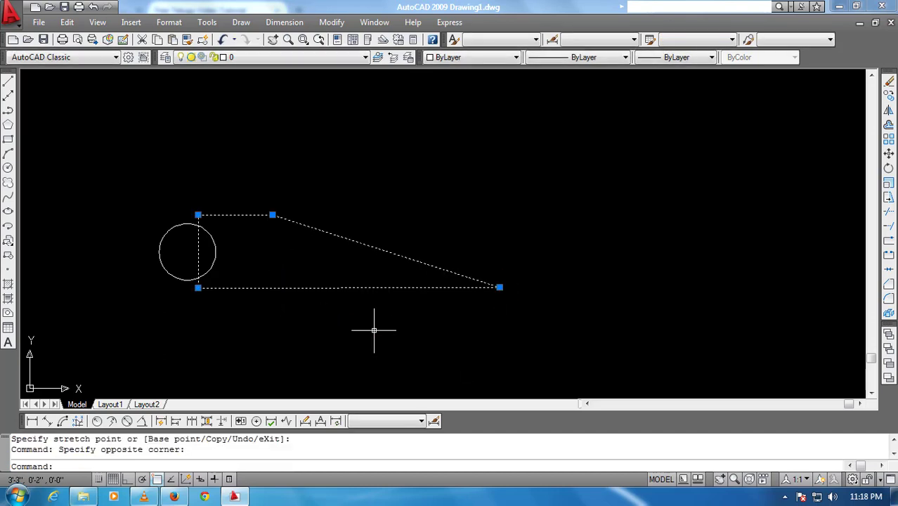
{"action": "key", "text": "ctrl+z"}
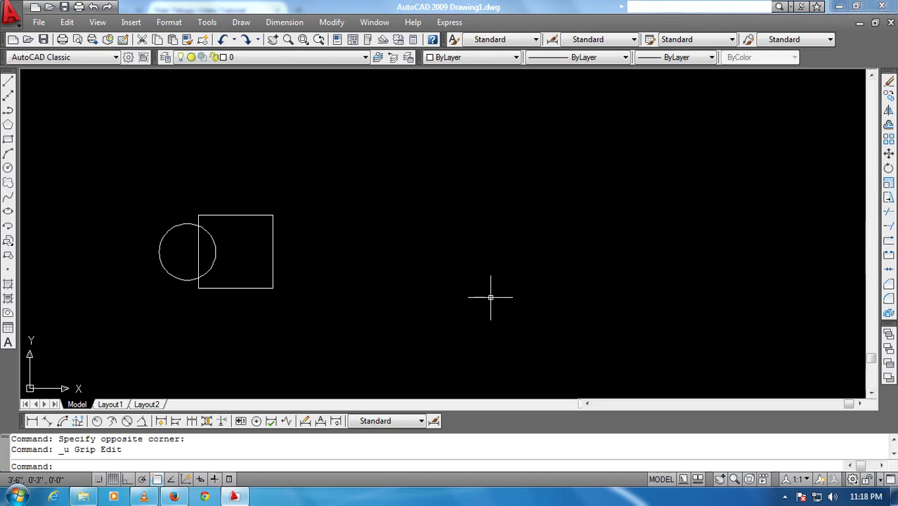
{"action": "type", "text": "m"}
{"action": "key", "text": "Return"}
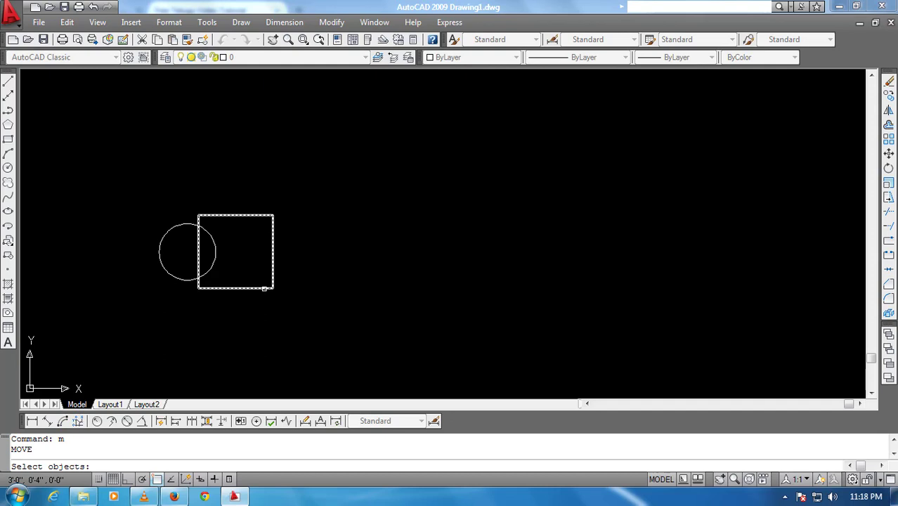
Move the square from its bottom-left corner to the upper right, clear of the circle.
{"action": "left_click", "coordinate": [264, 288]}
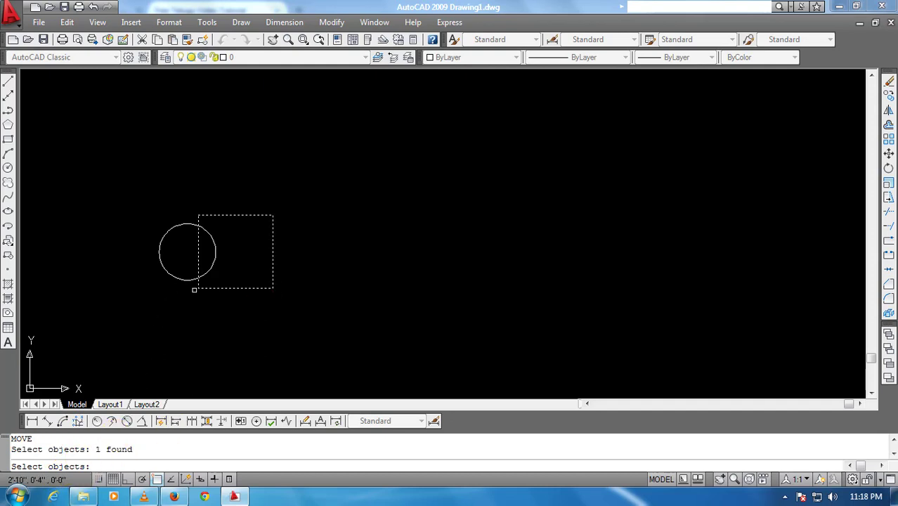
{"action": "key", "text": "Return"}
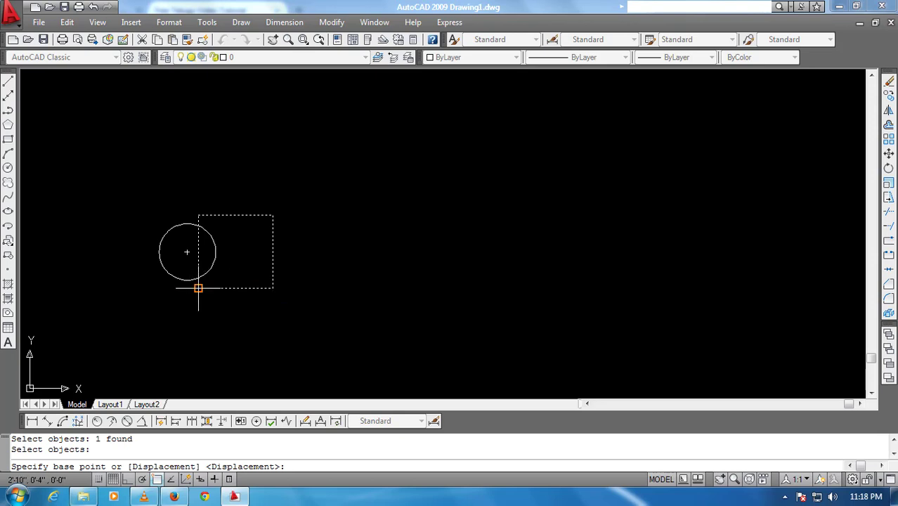
{"action": "left_click", "coordinate": [198, 287]}
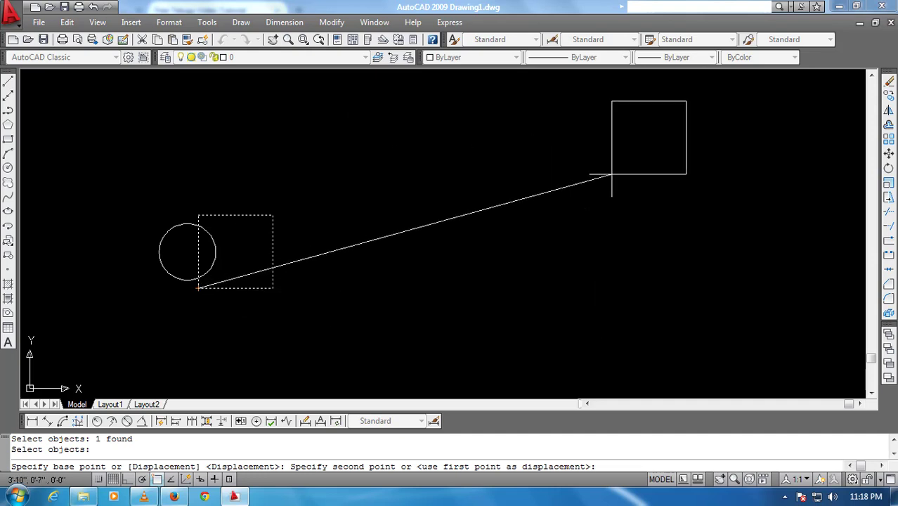
{"action": "left_click", "coordinate": [611, 173]}
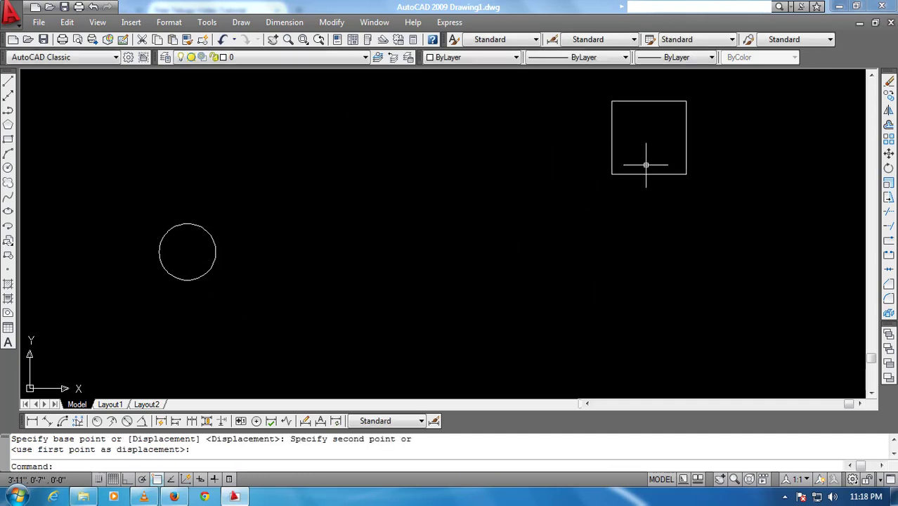
{"action": "middle_click_drag", "start_coordinate": [539, 224], "coordinate": [502, 268]}
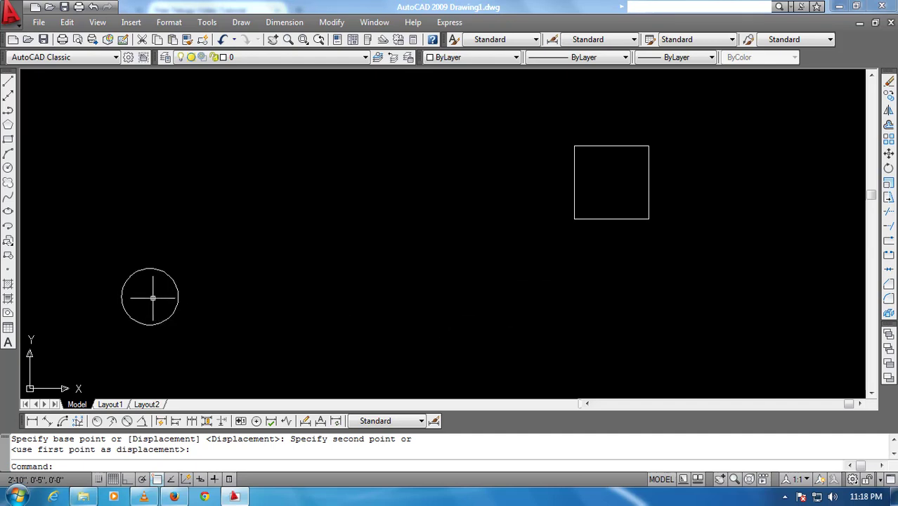
{"action": "left_click", "coordinate": [654, 236]}
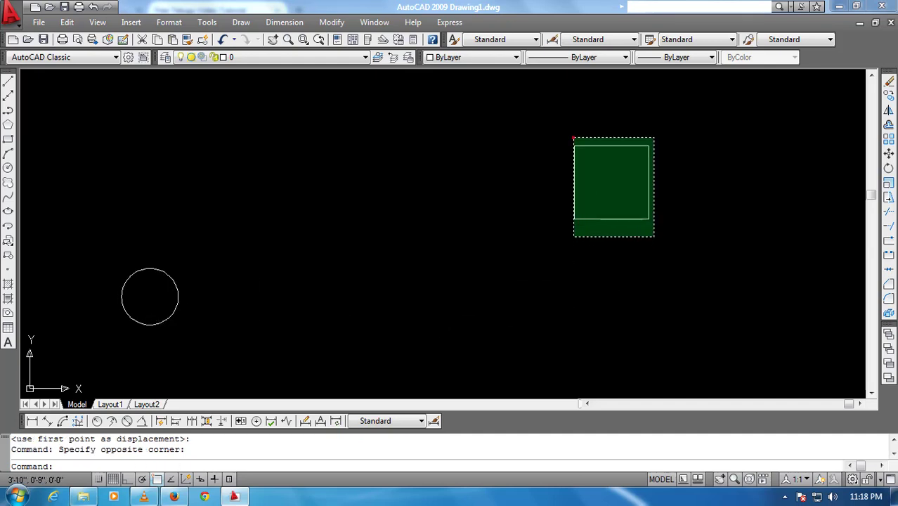
{"action": "left_click", "coordinate": [574, 137]}
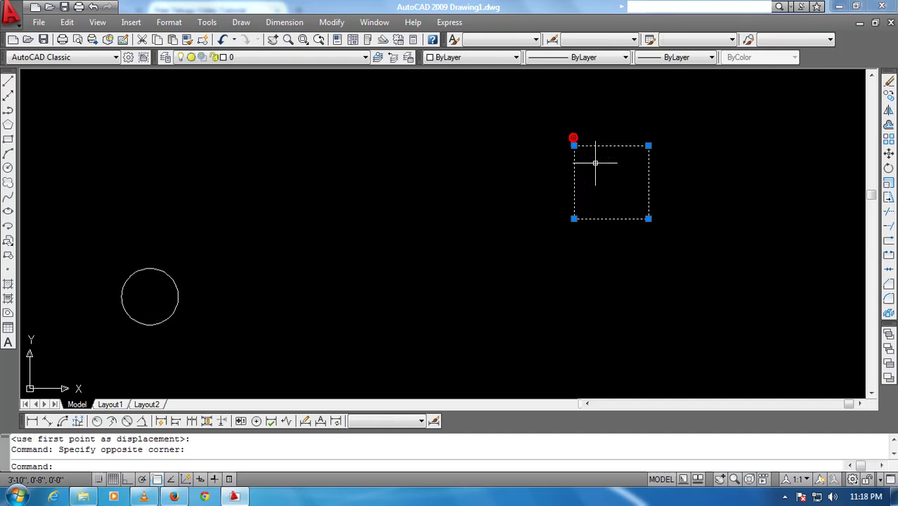
{"action": "left_click", "coordinate": [887, 156]}
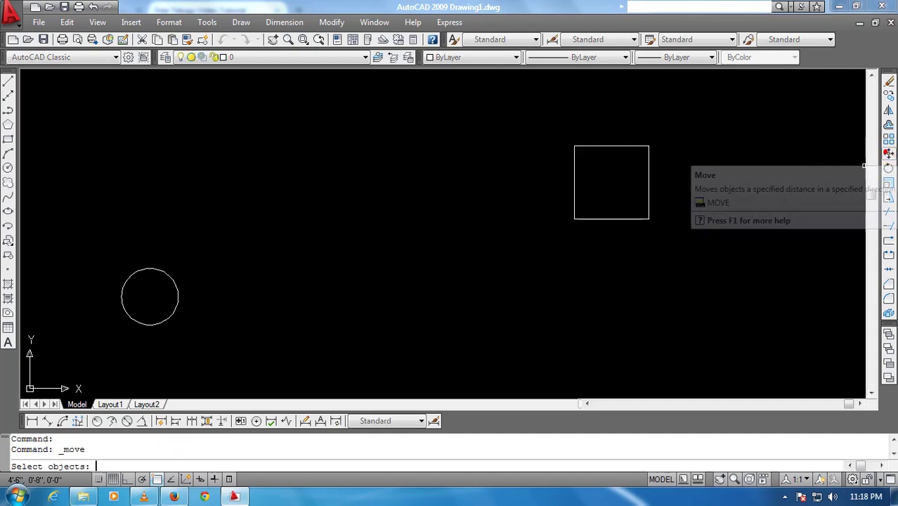
{"action": "left_click", "coordinate": [717, 233]}
{"action": "left_click", "coordinate": [531, 141]}
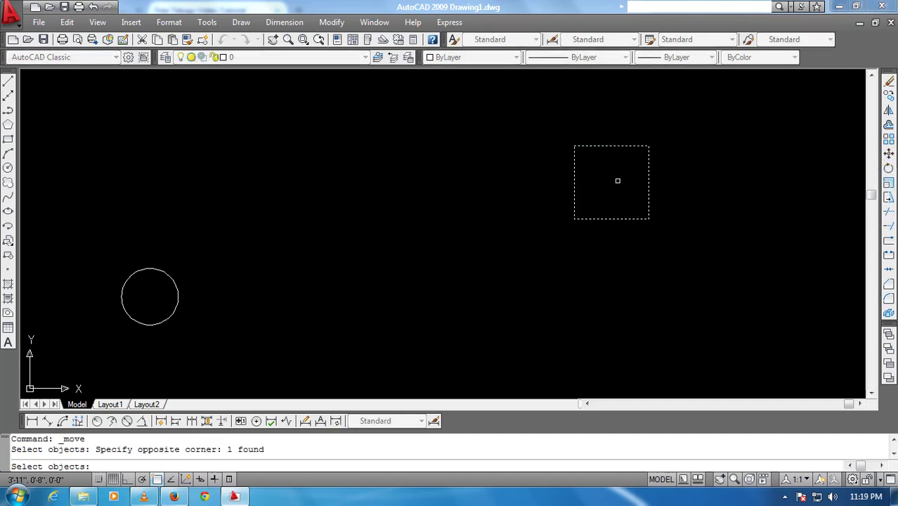
{"action": "key", "text": "Return"}
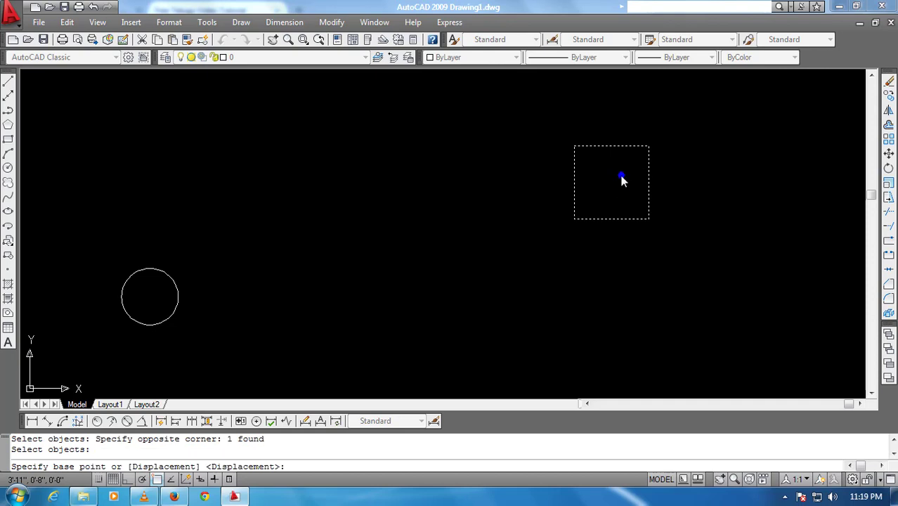
{"action": "right_click", "coordinate": [622, 180]}
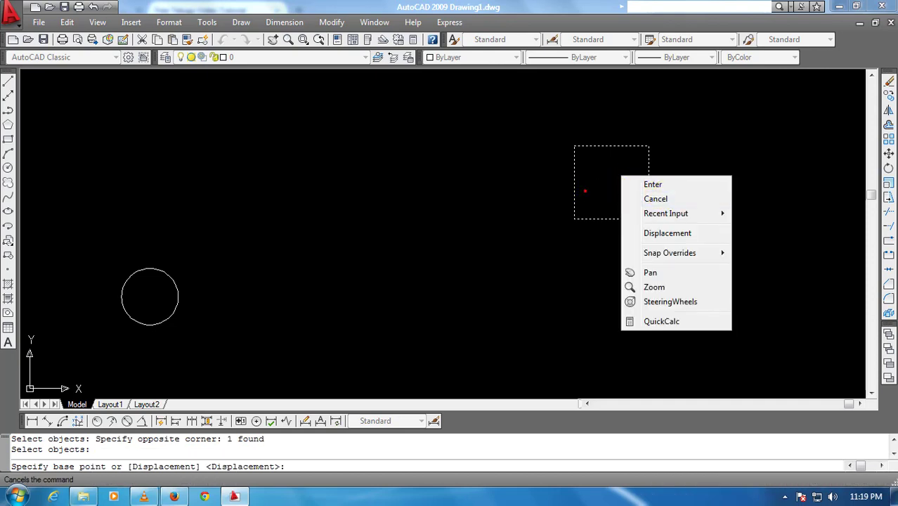
{"action": "left_click", "coordinate": [586, 190]}
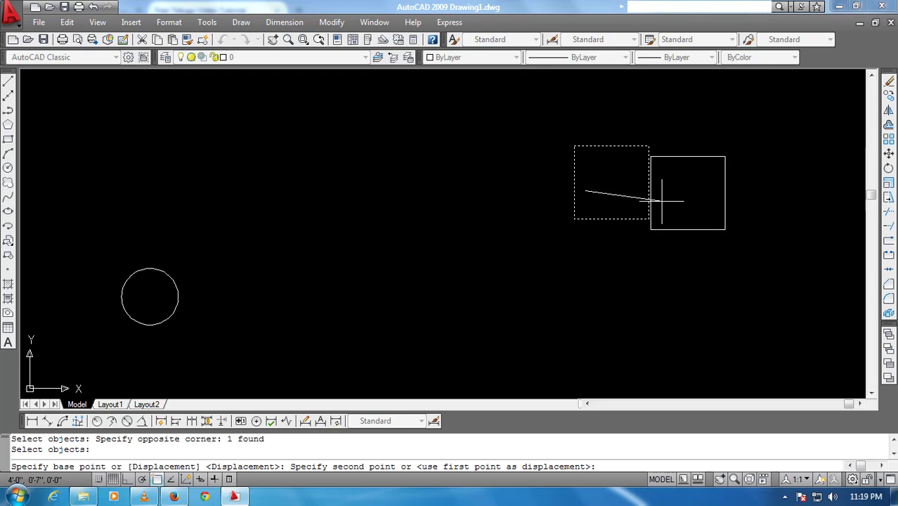
{"action": "key", "text": "Escape"}
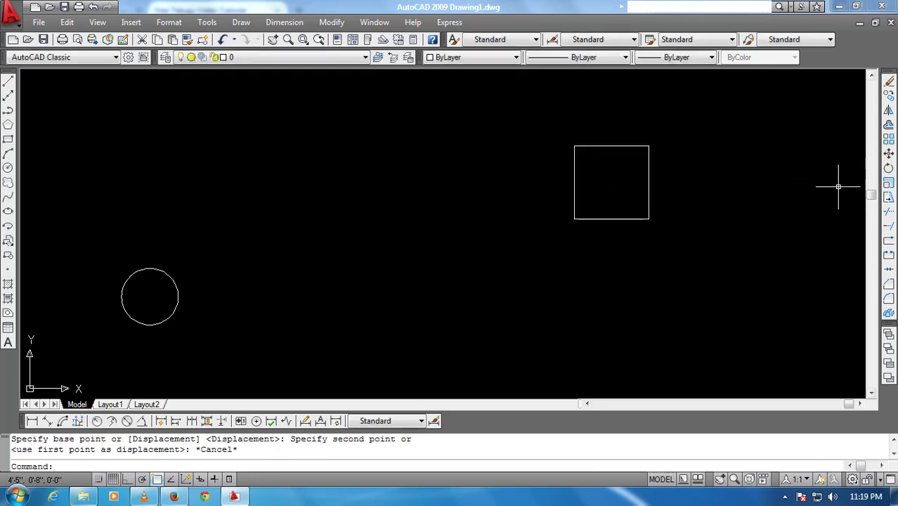
Move the square by its top-right corner down onto the circle so they overlap.
{"action": "left_click", "coordinate": [686, 229]}
{"action": "left_click", "coordinate": [552, 115]}
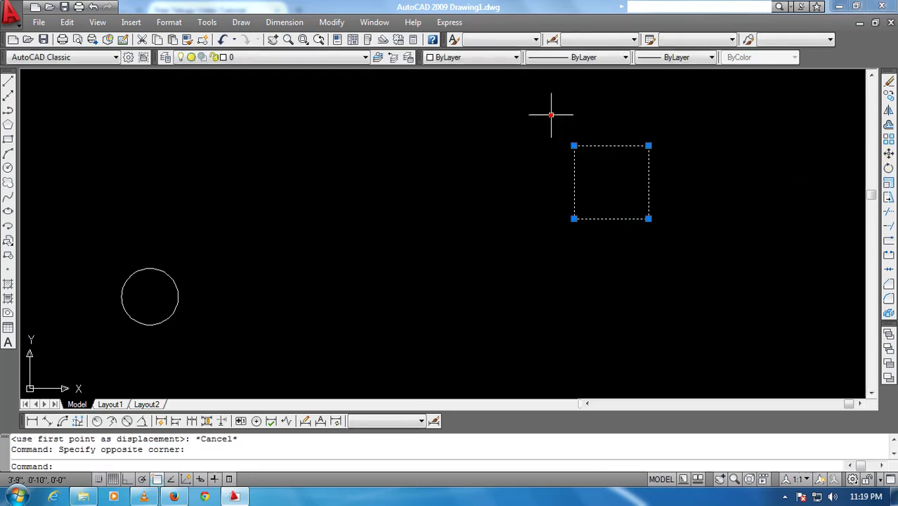
{"action": "right_click", "coordinate": [607, 183]}
{"action": "left_click", "coordinate": [636, 300]}
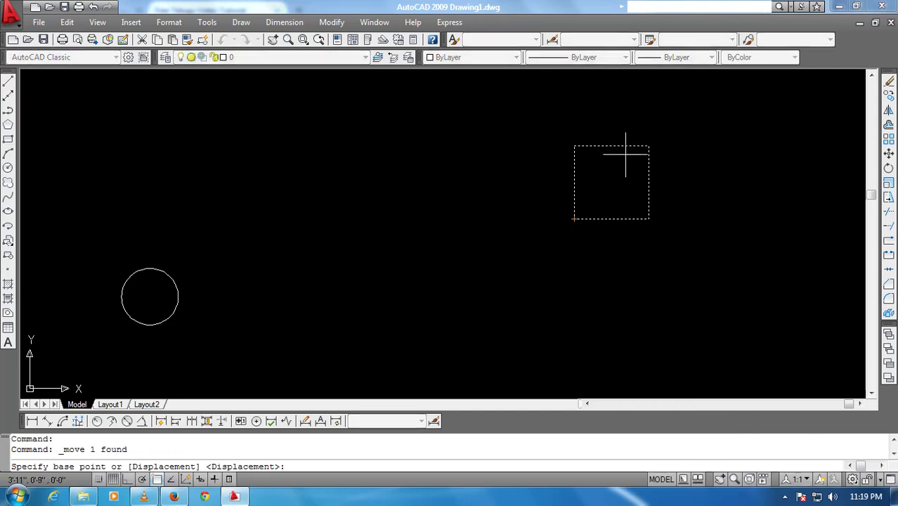
{"action": "left_click", "coordinate": [648, 146]}
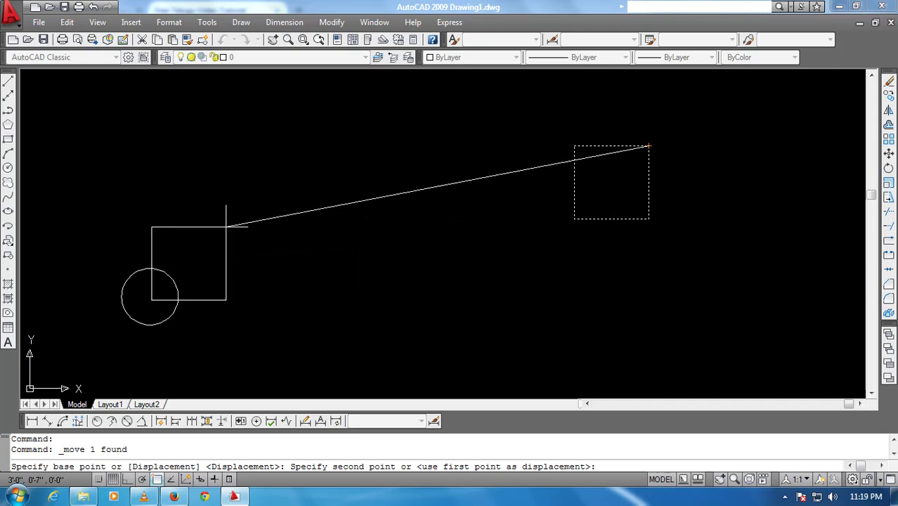
{"action": "left_click", "coordinate": [225, 224]}
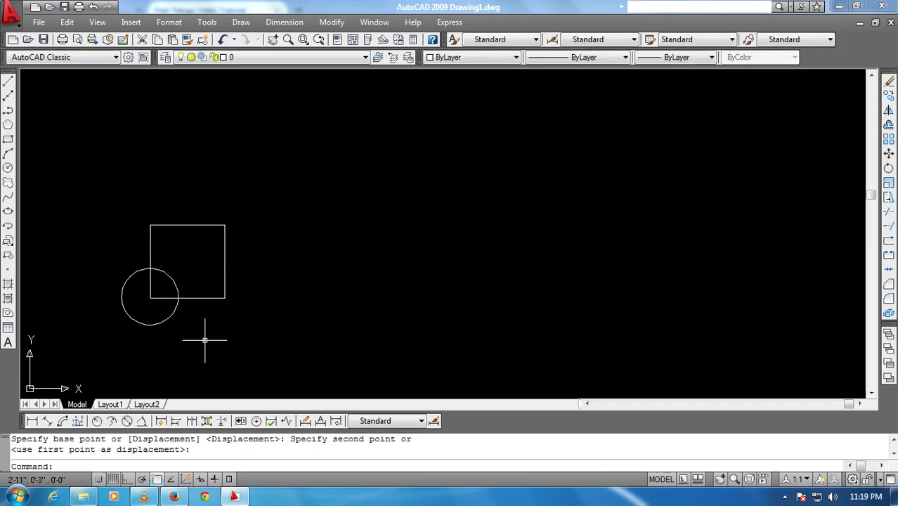
{"action": "left_click", "coordinate": [178, 361]}
Select the square and circle together, then clear the selection.
{"action": "left_click", "coordinate": [111, 267]}
{"action": "left_click", "coordinate": [111, 267]}
{"action": "scroll", "coordinate": [134, 306], "scroll_direction": "up", "scroll_amount": 2}
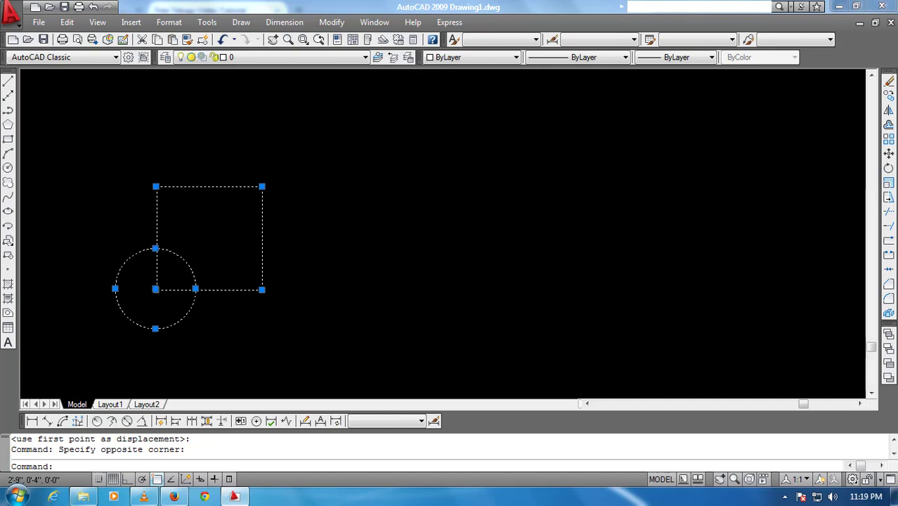
{"action": "scroll", "coordinate": [137, 302], "scroll_direction": "up", "scroll_amount": 4}
{"action": "key", "text": "Escape"}
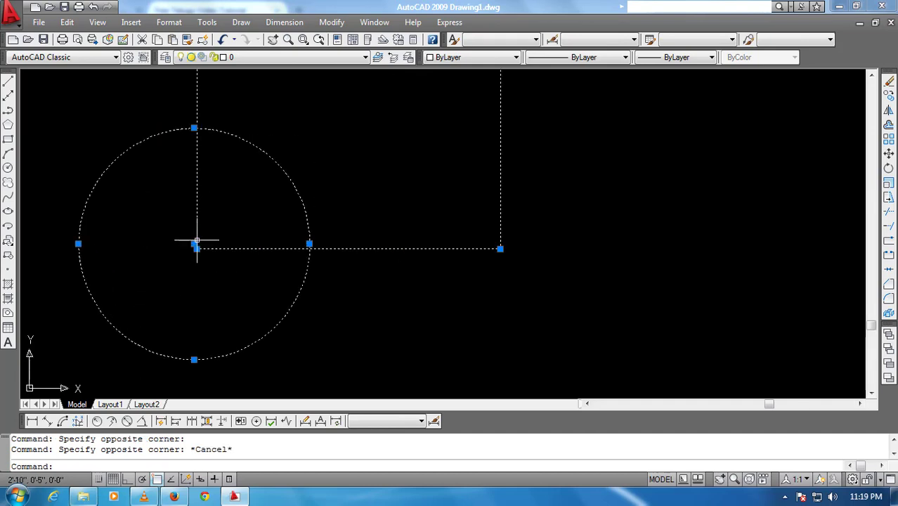
{"action": "key", "text": "Escape"}
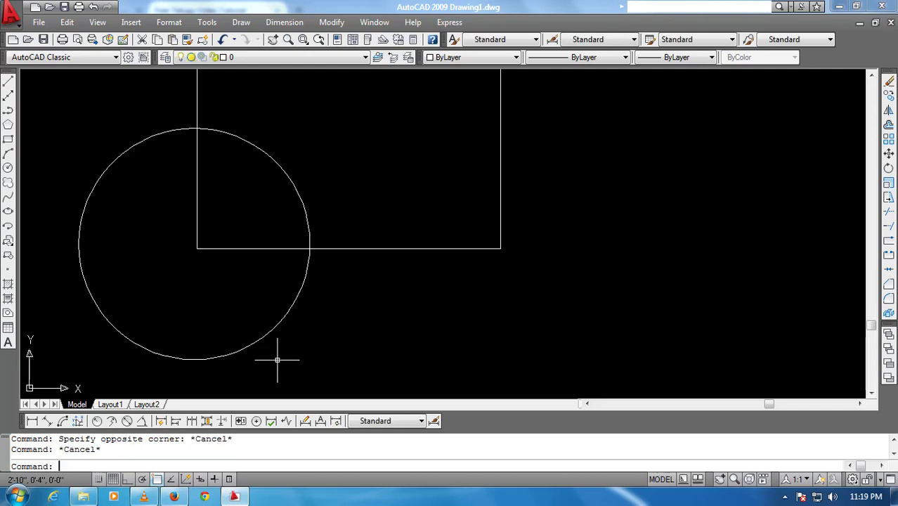
{"action": "scroll", "coordinate": [385, 261], "scroll_direction": "down", "scroll_amount": 2}
{"action": "scroll", "coordinate": [385, 261], "scroll_direction": "down", "scroll_amount": 4}
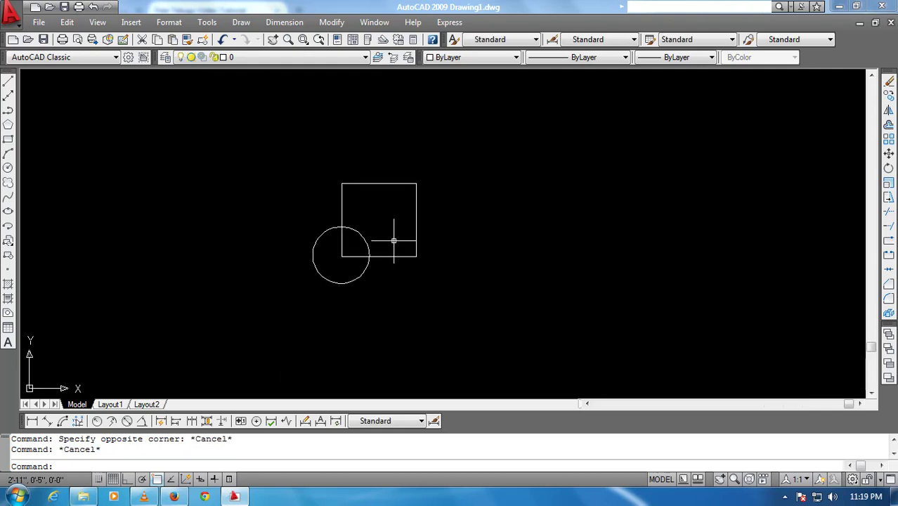
Undo the view change and the move, returning the square to the upper right.
{"action": "left_click", "coordinate": [395, 185]}
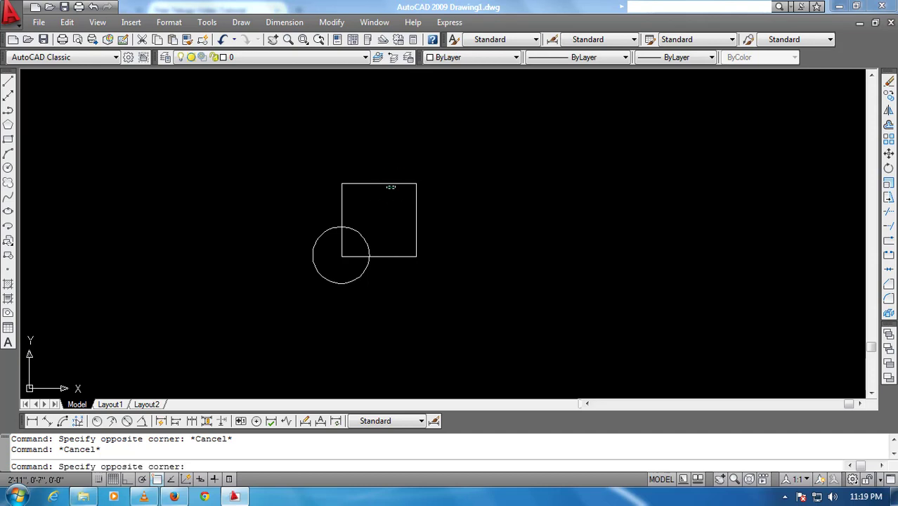
{"action": "key", "text": "ctrl+z"}
{"action": "key", "text": "Escape"}
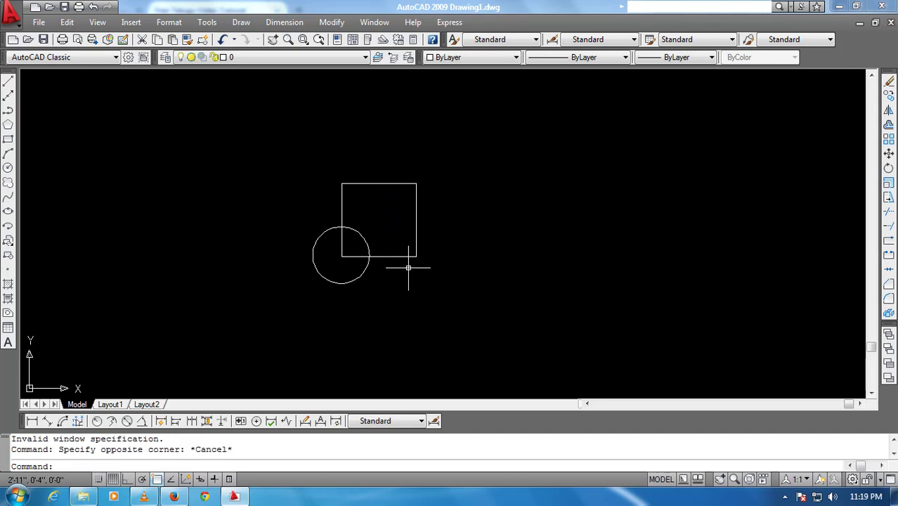
{"action": "key", "text": "ctrl+z"}
{"action": "key", "text": "ctrl+z"}
{"action": "key", "text": "ctrl+y"}
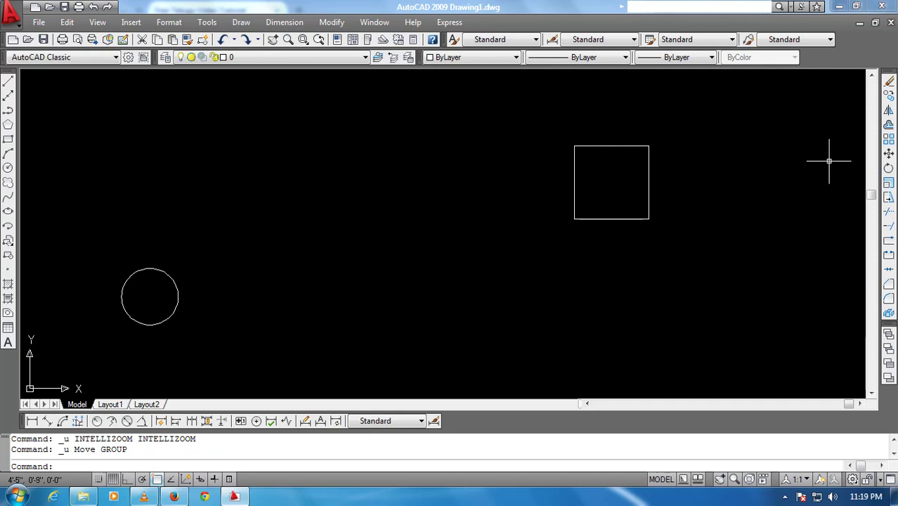
Move the square so its lower-left corner snaps exactly onto the circle's centre.
{"action": "left_click", "coordinate": [888, 156]}
{"action": "left_click", "coordinate": [686, 235]}
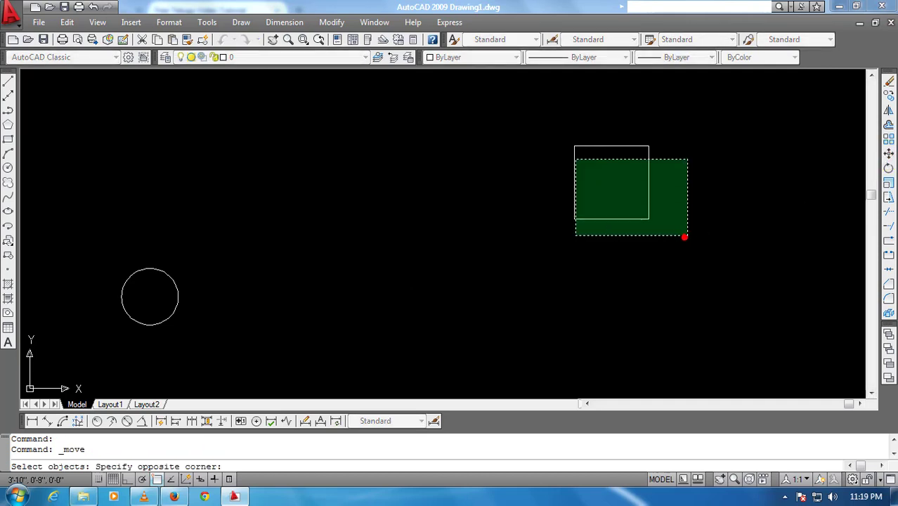
{"action": "left_click", "coordinate": [569, 144]}
{"action": "key", "text": "Return"}
{"action": "left_click", "coordinate": [574, 219]}
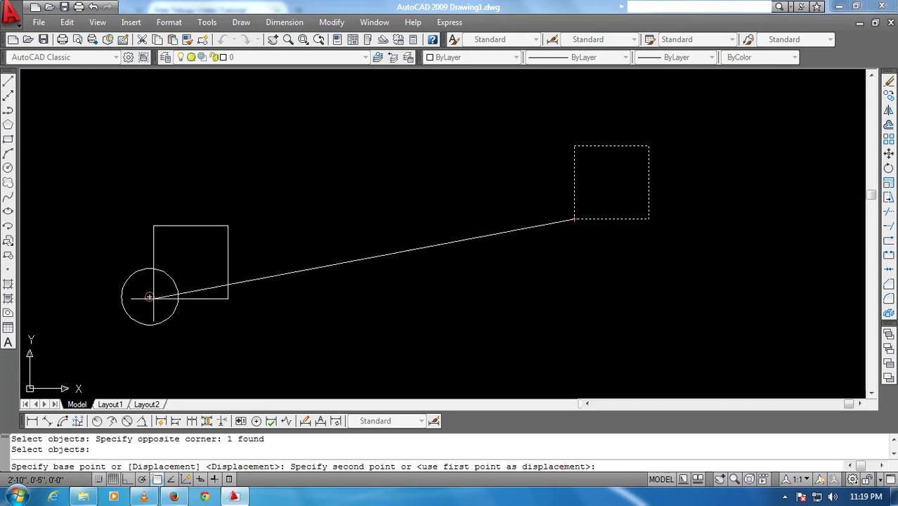
{"action": "left_click", "coordinate": [150, 297]}
{"action": "scroll", "coordinate": [179, 297], "scroll_direction": "up", "scroll_amount": 2}
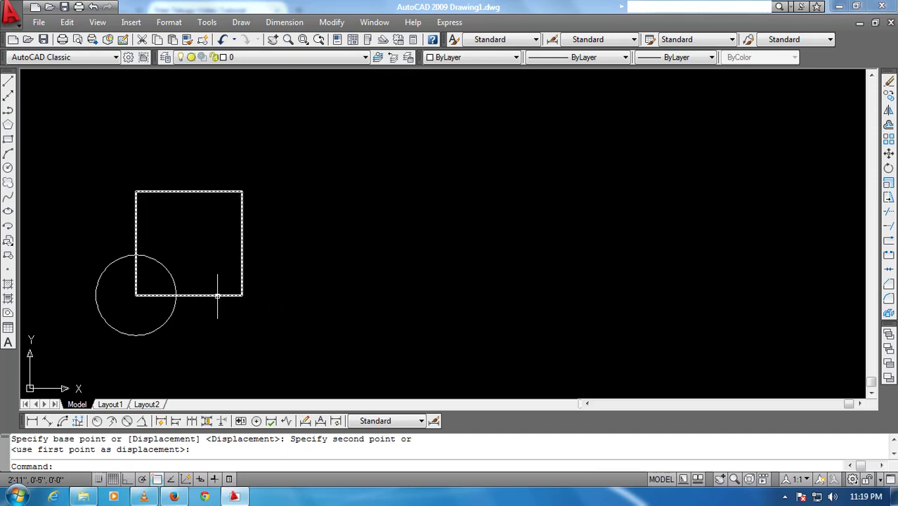
{"action": "left_click", "coordinate": [274, 332]}
{"action": "left_click", "coordinate": [121, 226]}
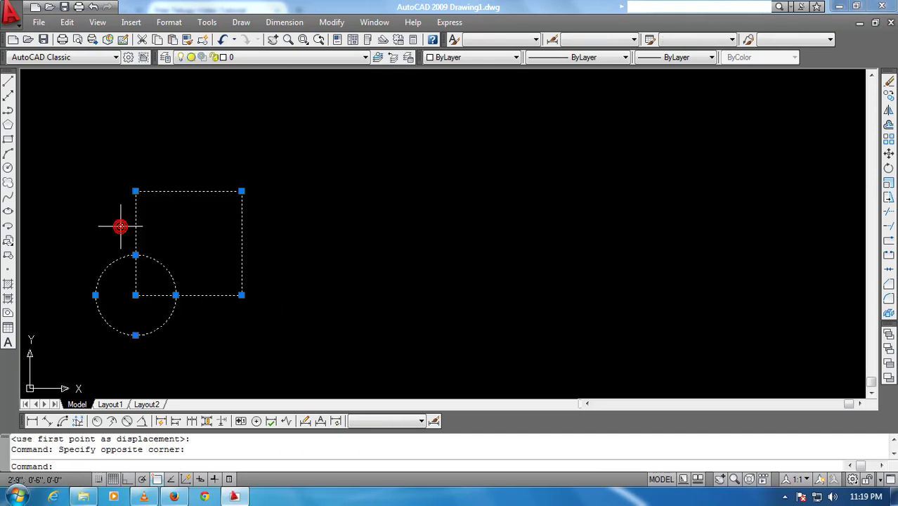
{"action": "key", "text": "Escape"}
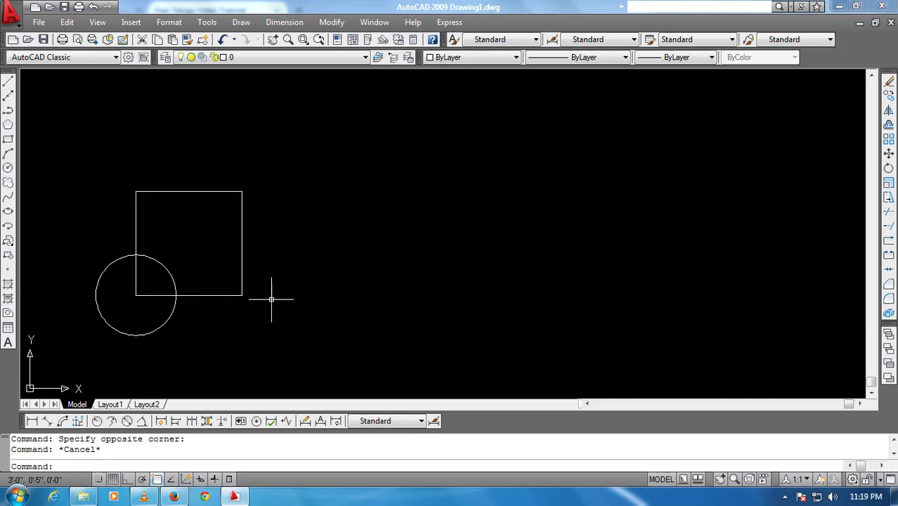
Move the square 2 feet right from the circle's centre with displacement @2',0.
{"action": "left_click", "coordinate": [889, 152]}
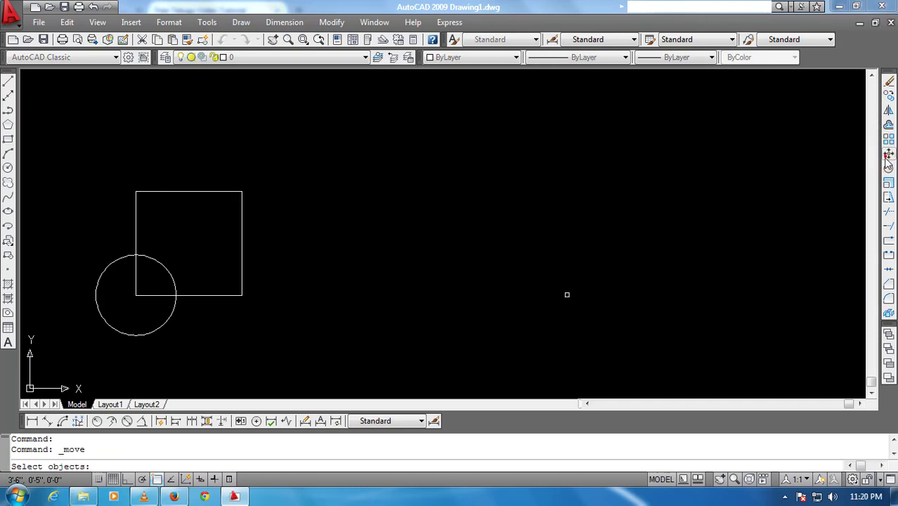
{"action": "left_click", "coordinate": [216, 314]}
{"action": "left_click", "coordinate": [209, 277]}
{"action": "right_click", "coordinate": [209, 275]}
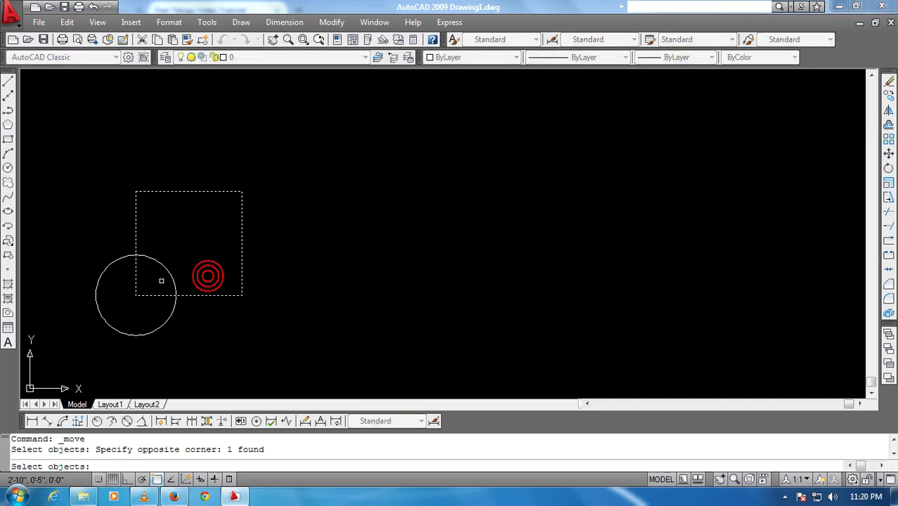
{"action": "left_click", "coordinate": [135, 296]}
{"action": "type", "text": "@2',0"}
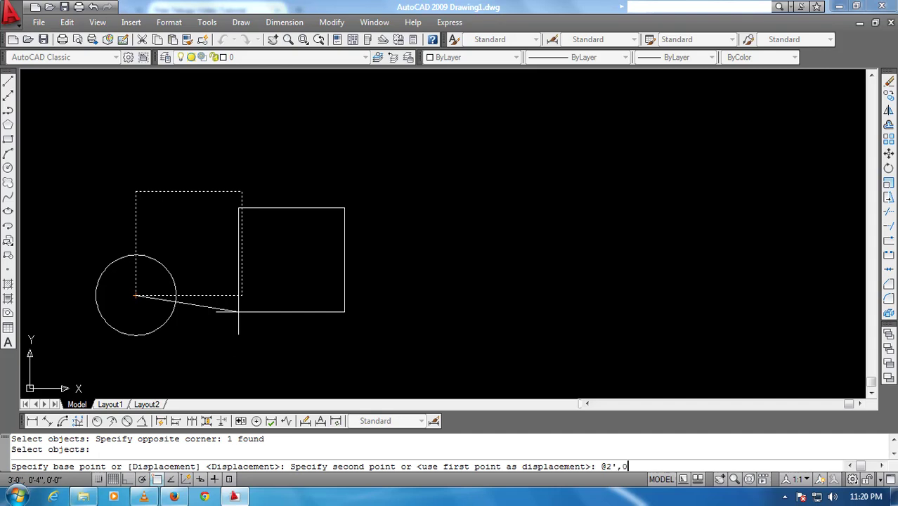
{"action": "key", "text": "Return"}
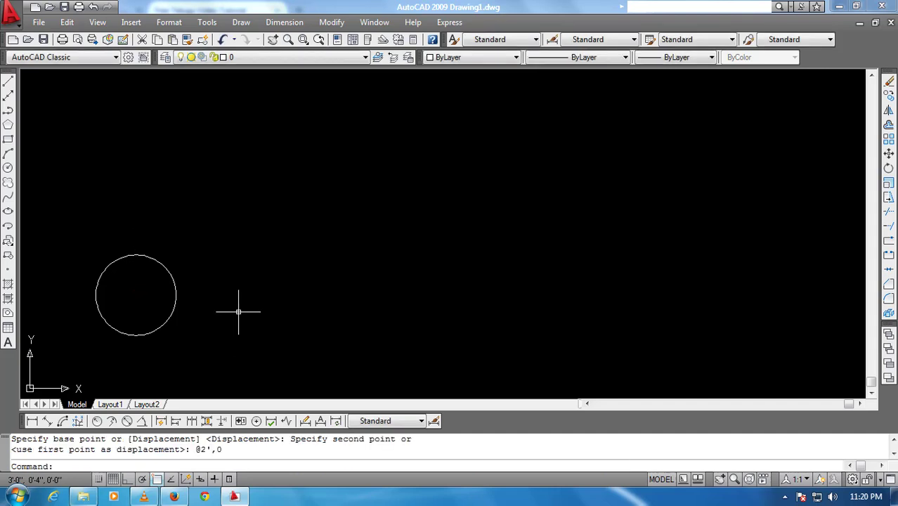
Pan the view to frame both shapes and cancel the half-entered command.
{"action": "scroll", "coordinate": [239, 311], "scroll_direction": "down", "scroll_amount": 5}
{"action": "scroll", "coordinate": [311, 242], "scroll_direction": "down", "scroll_amount": 2}
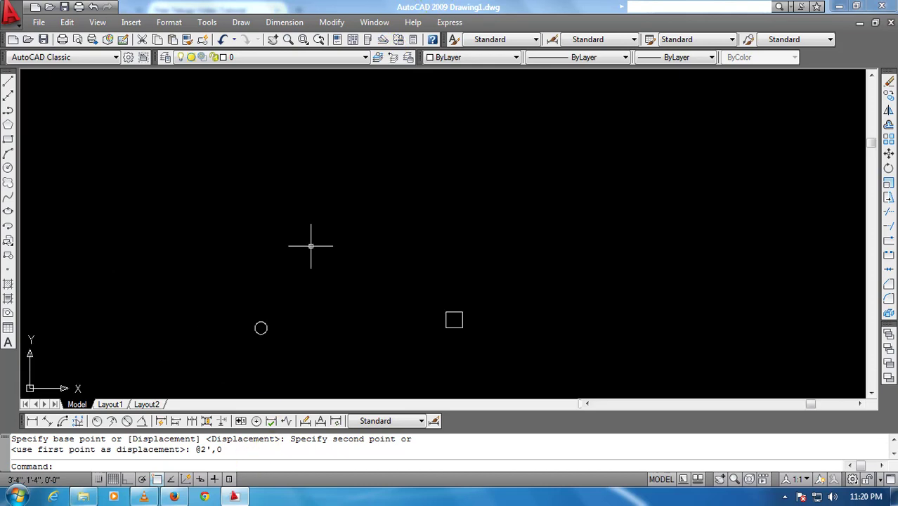
{"action": "scroll", "coordinate": [310, 243], "scroll_direction": "up", "scroll_amount": 2}
{"action": "middle_click_drag", "start_coordinate": [310, 242], "coordinate": [355, 128]}
{"action": "type", "text": "m"}
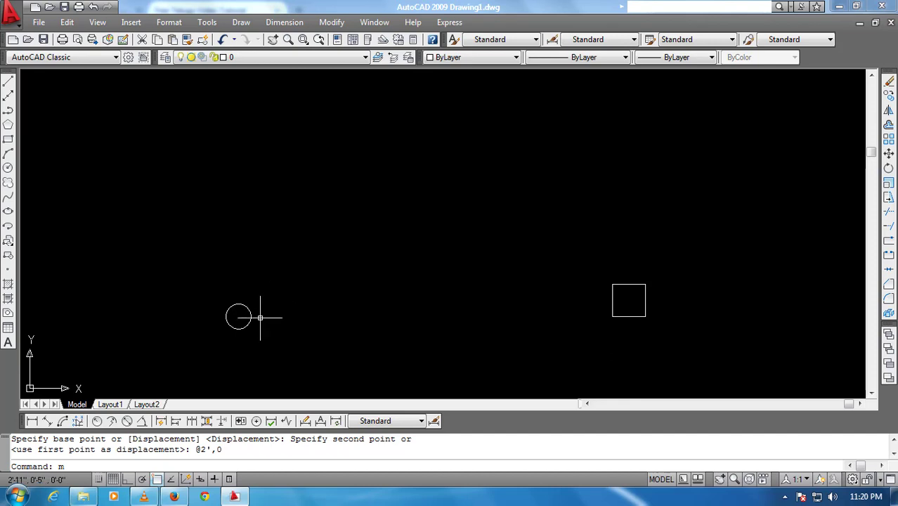
{"action": "key", "text": "Escape"}
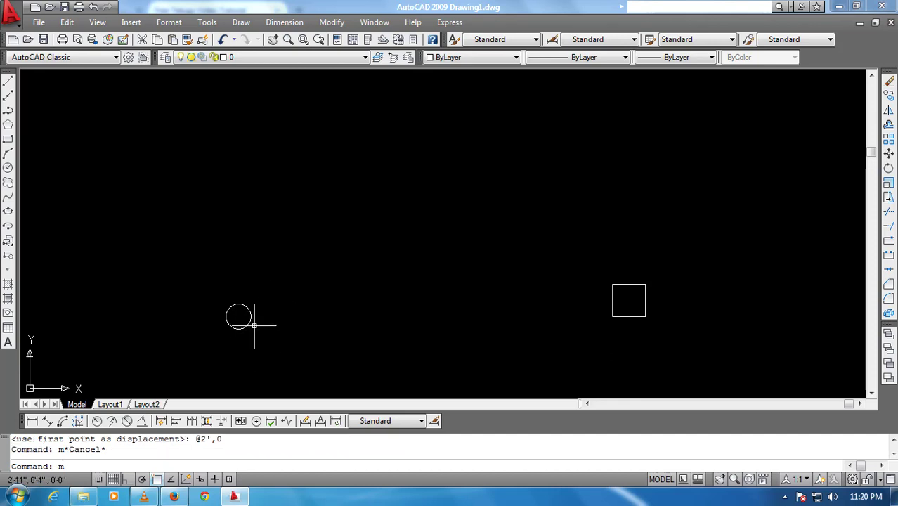
Move the circle 3 feet straight up from its bottom quadrant using @0,3'.
{"action": "key", "text": "Return"}
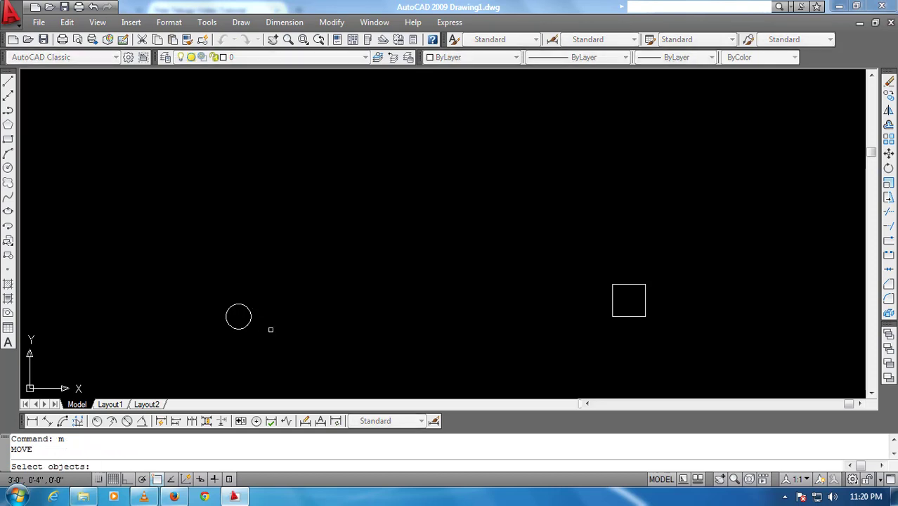
{"action": "left_click", "coordinate": [269, 328]}
{"action": "left_click", "coordinate": [207, 292]}
{"action": "key", "text": "Return"}
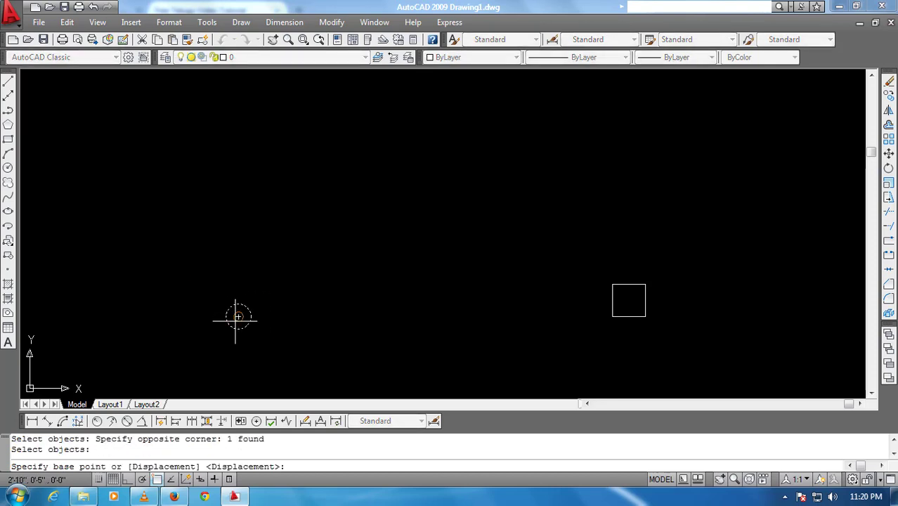
{"action": "left_click", "coordinate": [237, 327]}
{"action": "type", "text": "@0,3'"}
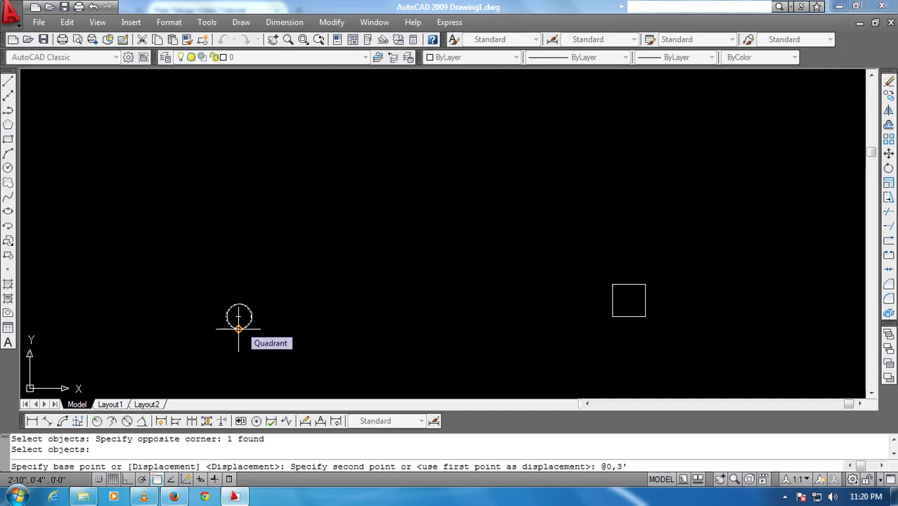
{"action": "key", "text": "Return"}
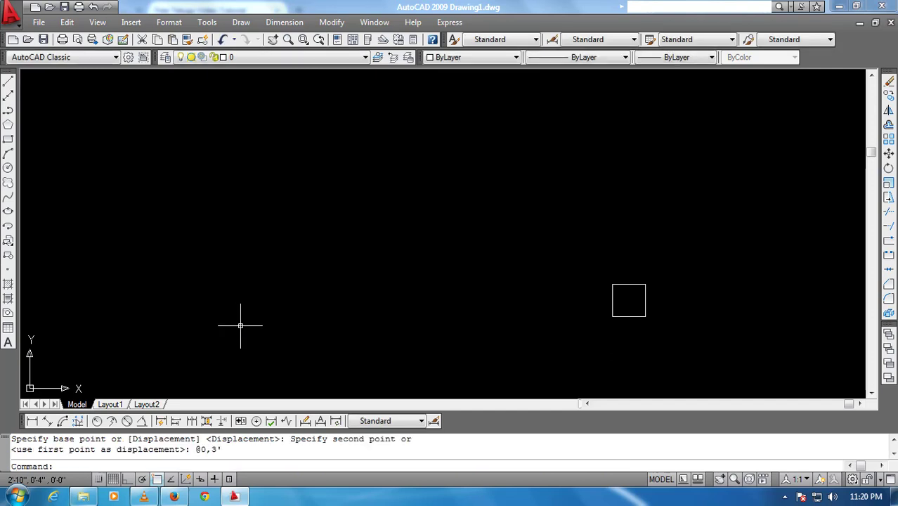
{"action": "scroll", "coordinate": [258, 251], "scroll_direction": "down", "scroll_amount": 3}
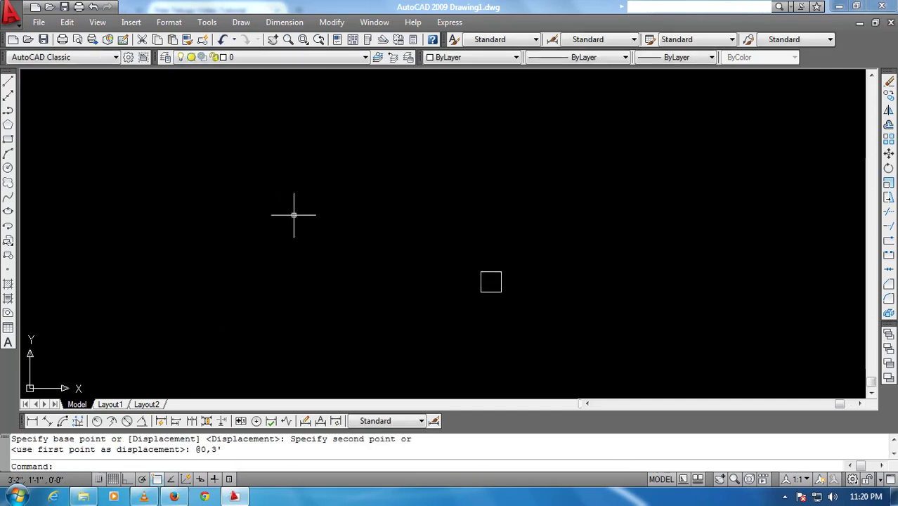
Draw a vertical line right of the drawing's centre with Ortho (F8) on.
{"action": "middle_click_drag", "start_coordinate": [294, 215], "coordinate": [298, 371]}
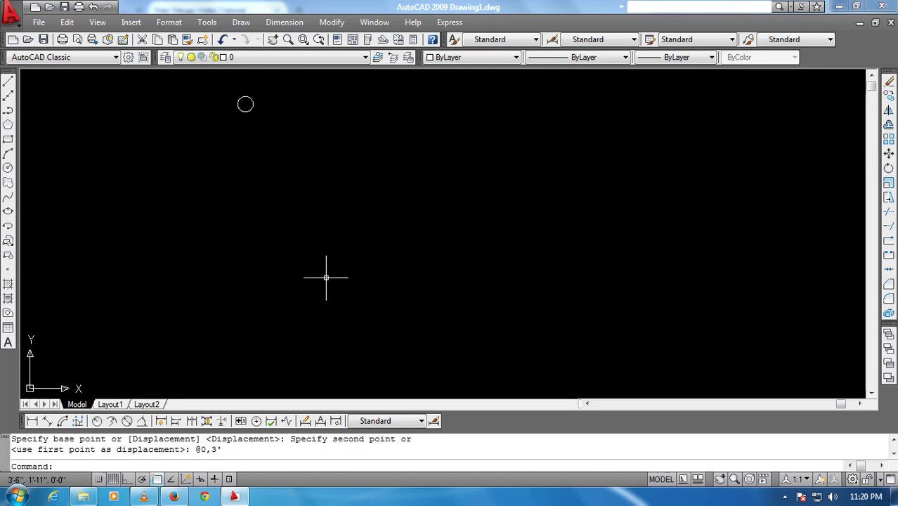
{"action": "middle_click_drag", "start_coordinate": [346, 255], "coordinate": [332, 212]}
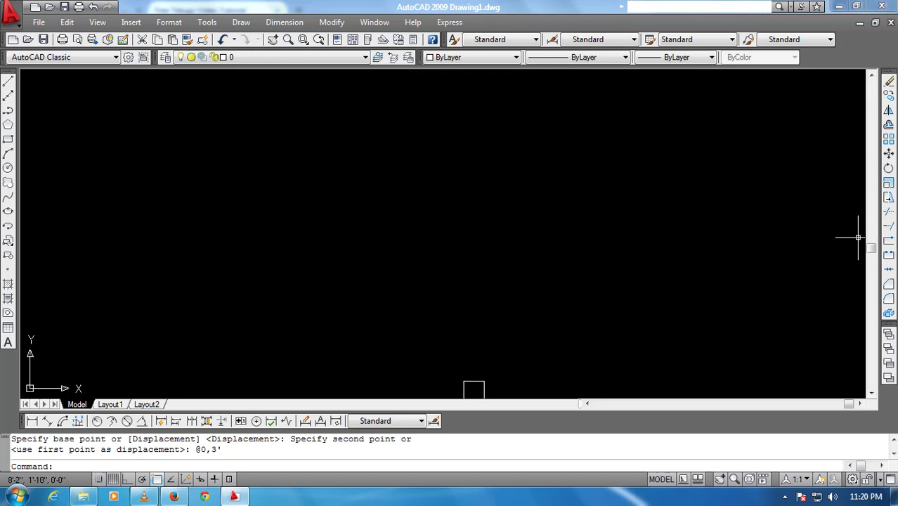
{"action": "left_click", "coordinate": [8, 82]}
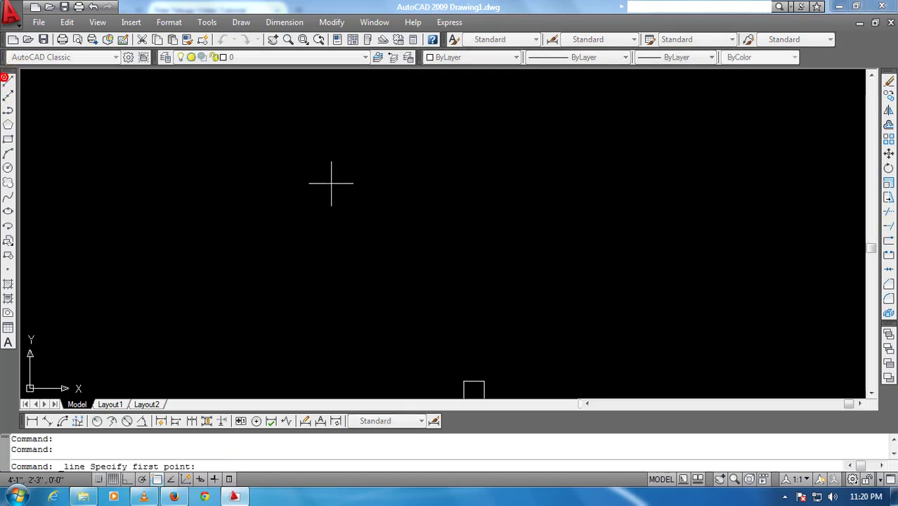
{"action": "left_click", "coordinate": [532, 175]}
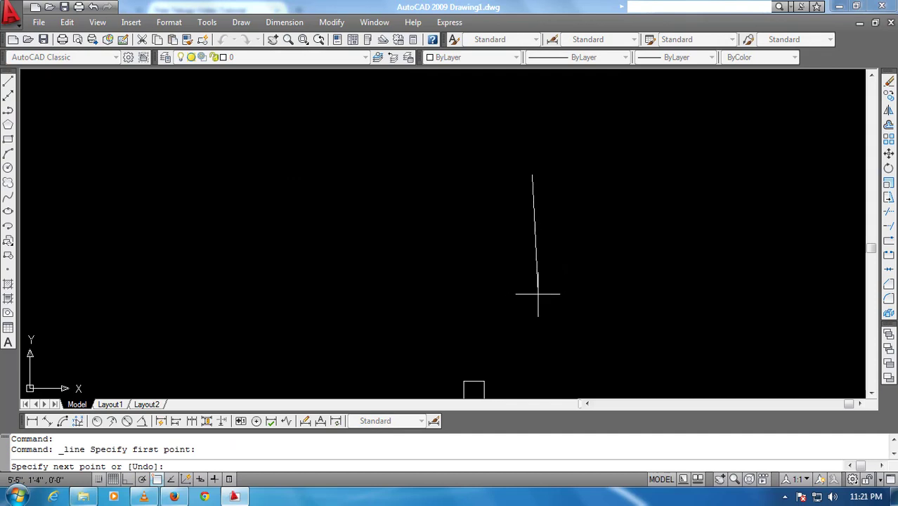
{"action": "key", "text": "F8"}
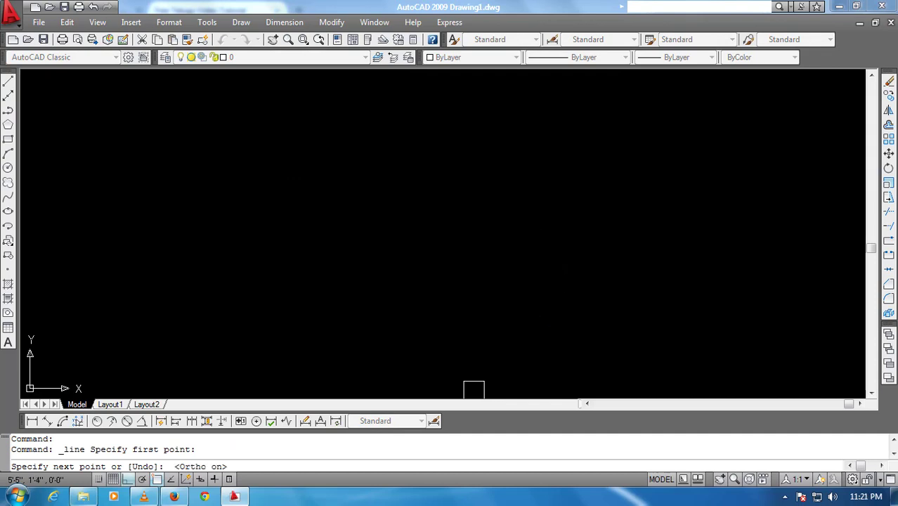
{"action": "left_click", "coordinate": [532, 290]}
{"action": "key", "text": "Return"}
{"action": "key", "text": "Return"}
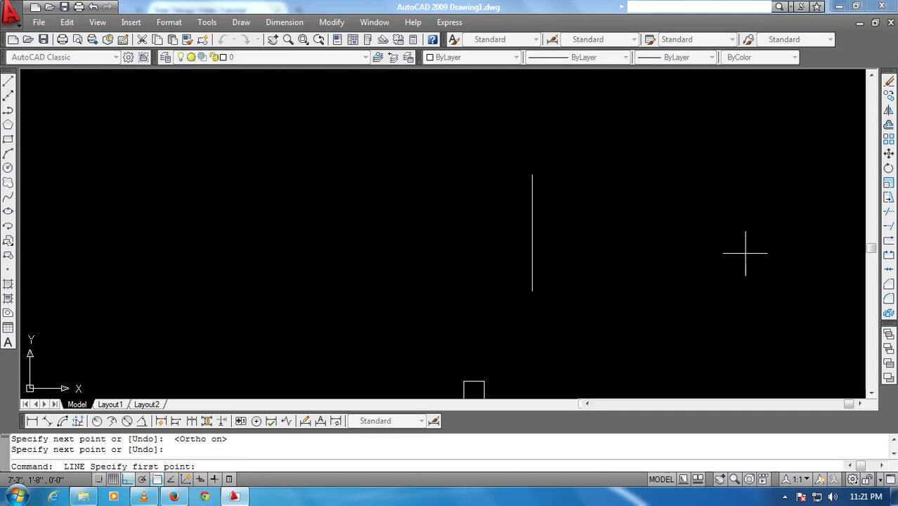
With Ortho off, rotate the vertical line about its lower endpoint so it slants up to the right.
{"action": "left_click", "coordinate": [889, 170]}
{"action": "left_click", "coordinate": [573, 288]}
{"action": "left_click", "coordinate": [471, 210]}
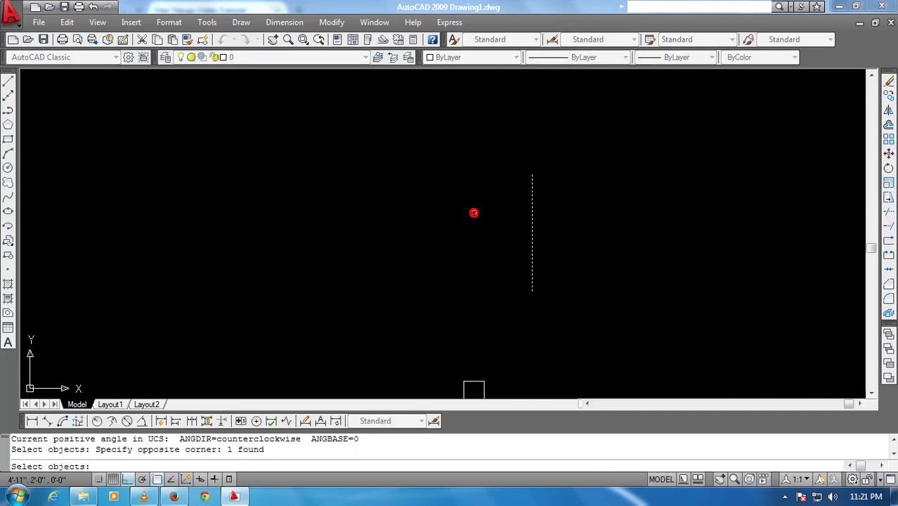
{"action": "key", "text": "Return"}
{"action": "left_click", "coordinate": [532, 290]}
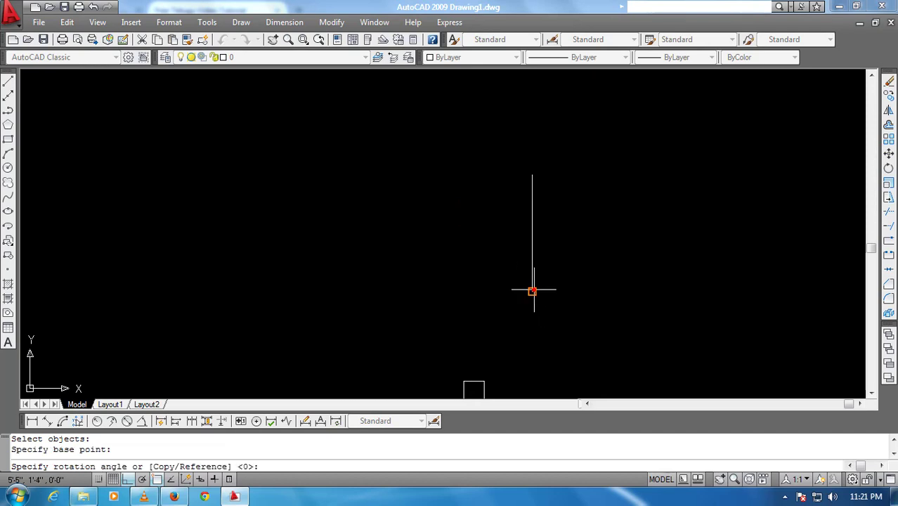
{"action": "key", "text": "F8"}
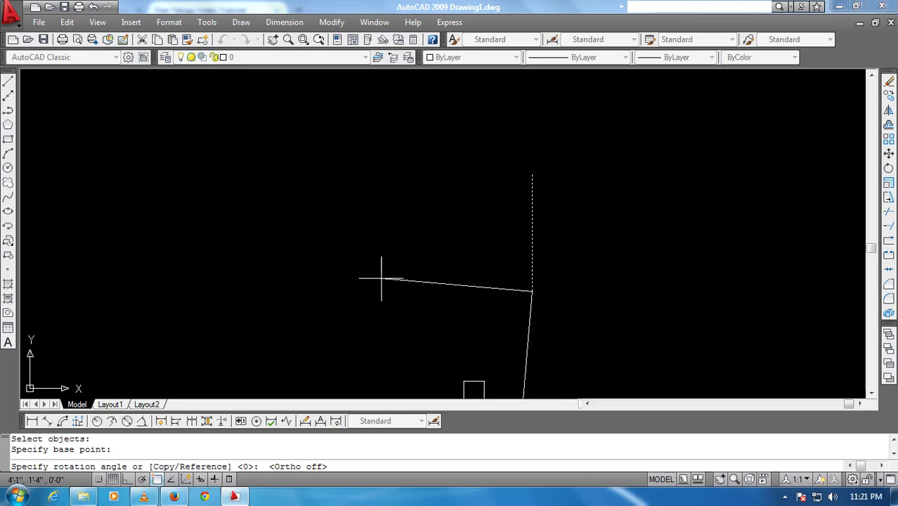
{"action": "left_click", "coordinate": [604, 330]}
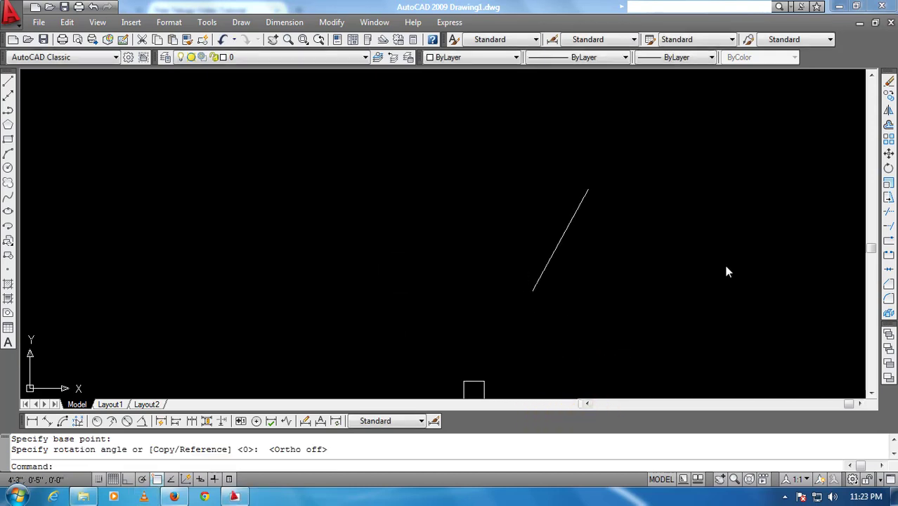
Draw a horizontal line to the right from the slanted line's lower end, with Ortho on.
{"action": "left_click", "coordinate": [8, 82]}
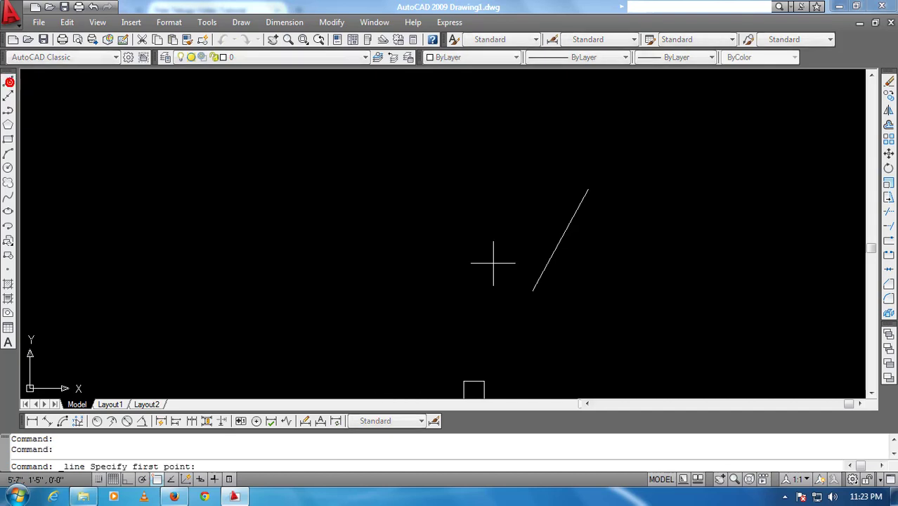
{"action": "left_click", "coordinate": [529, 287]}
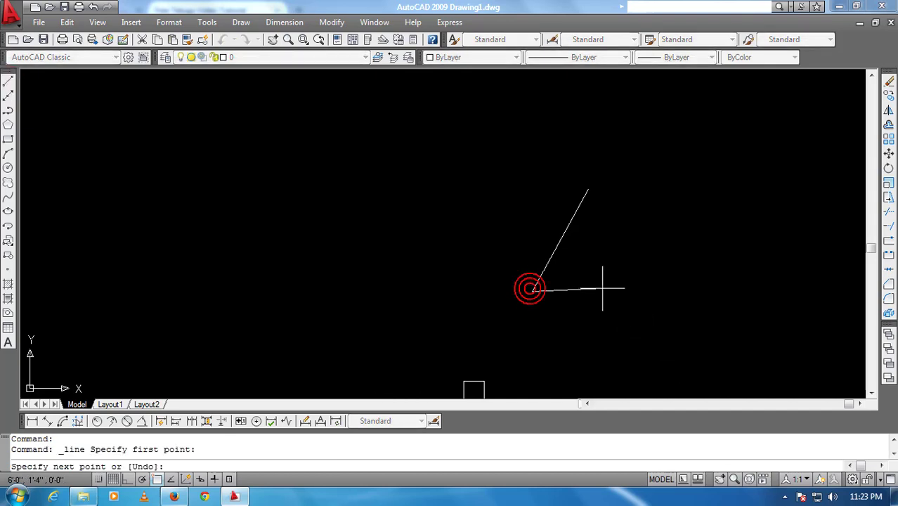
{"action": "key", "text": "F8"}
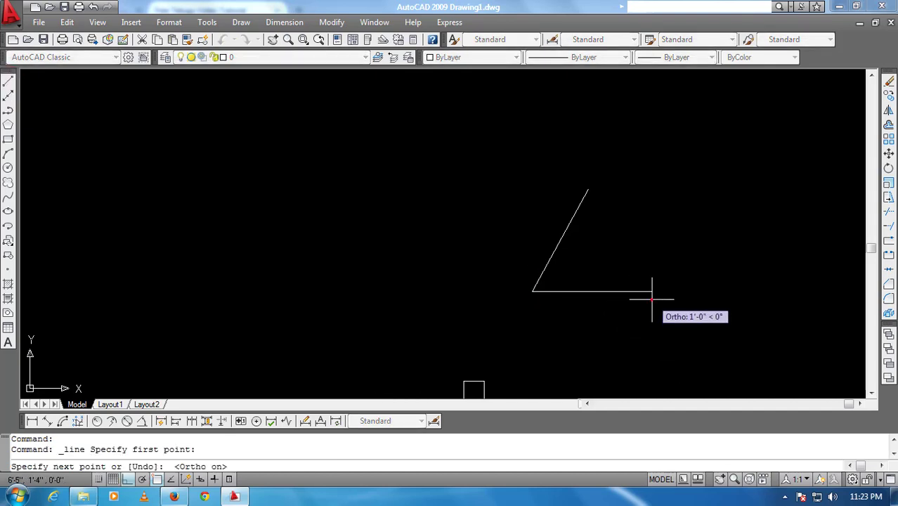
{"action": "left_click", "coordinate": [651, 298]}
{"action": "key", "text": "Return"}
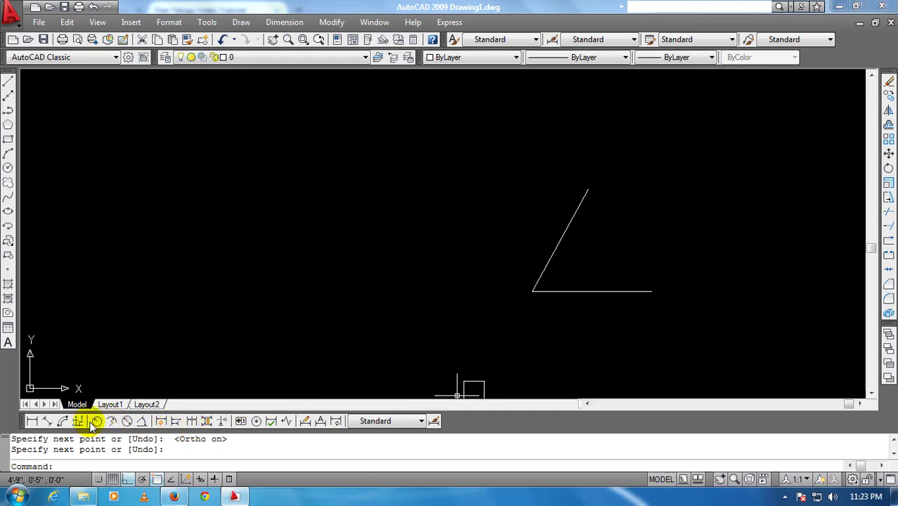
Add an angular dimension between the slanted and horizontal lines, reading 61°.
{"action": "left_click", "coordinate": [140, 420]}
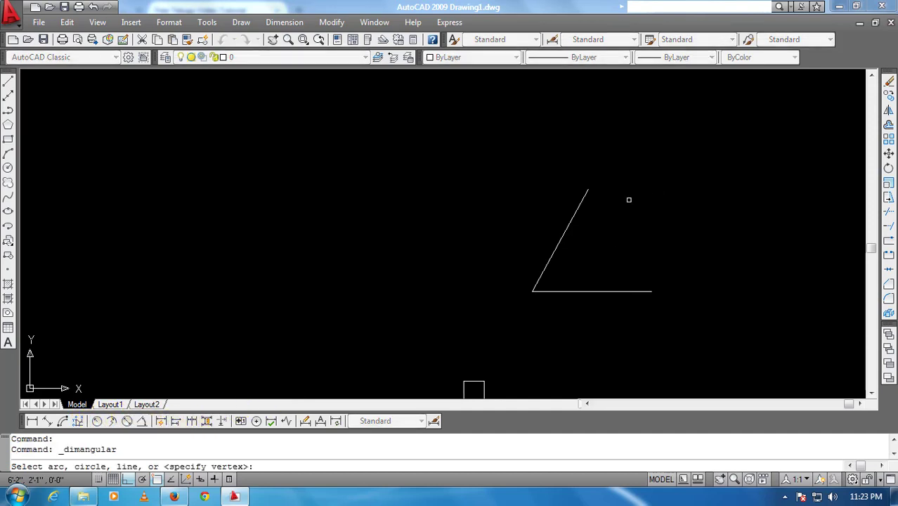
{"action": "left_click", "coordinate": [583, 208]}
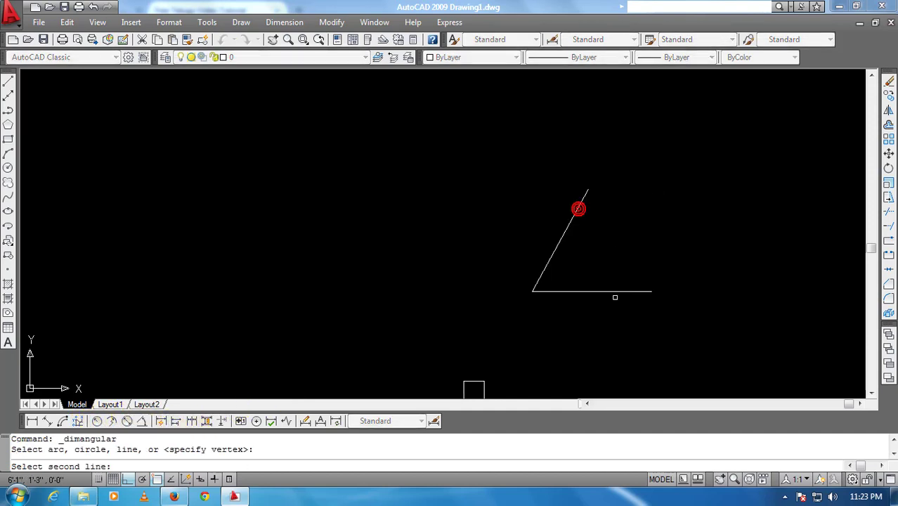
{"action": "left_click", "coordinate": [615, 291]}
{"action": "left_click", "coordinate": [660, 267]}
{"action": "type", "text": "dimsca"}
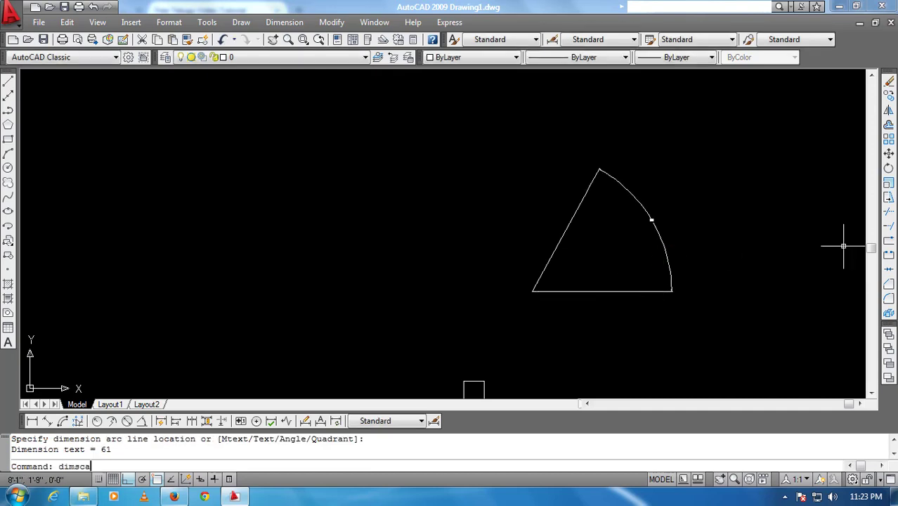
Set DIMSCALE to 2 and update the 61° angular dimension to the larger scale.
{"action": "type", "text": "le"}
{"action": "key", "text": "Return"}
{"action": "type", "text": "2"}
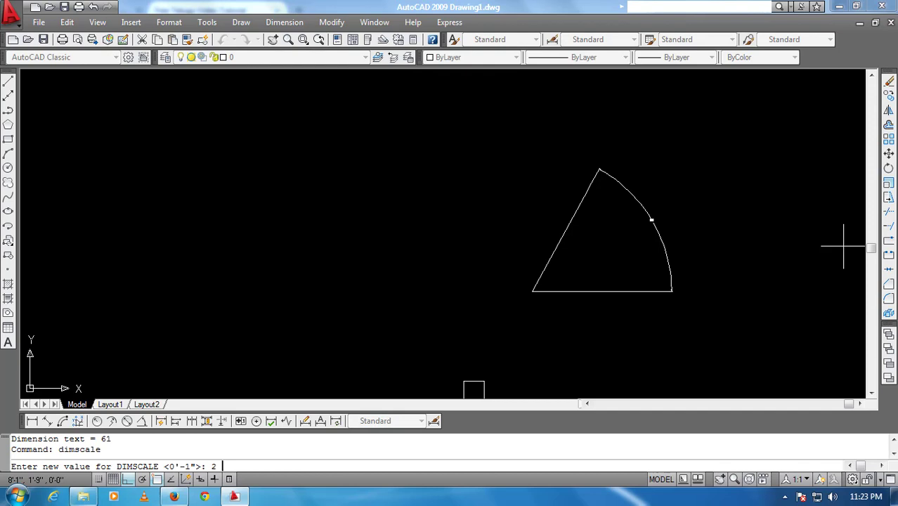
{"action": "key", "text": "Return"}
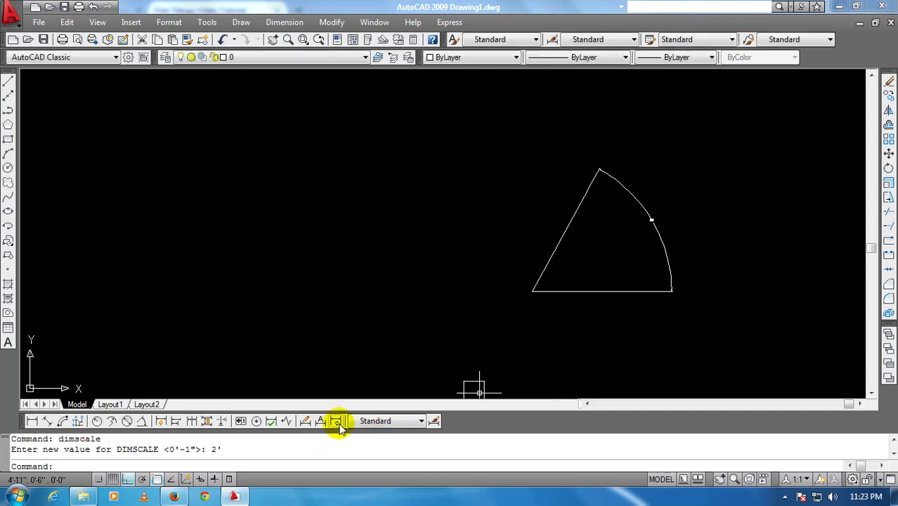
{"action": "left_click", "coordinate": [337, 421]}
{"action": "left_click", "coordinate": [700, 183]}
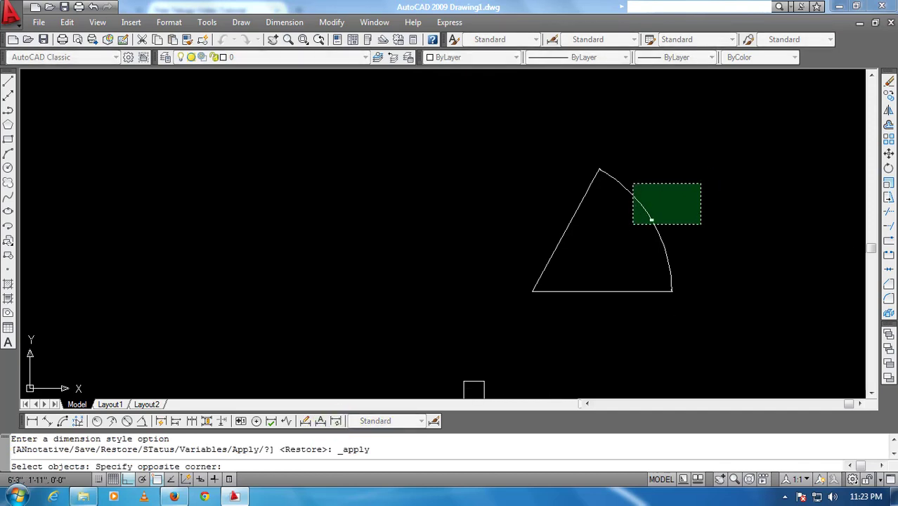
{"action": "left_click", "coordinate": [632, 227]}
{"action": "key", "text": "Return"}
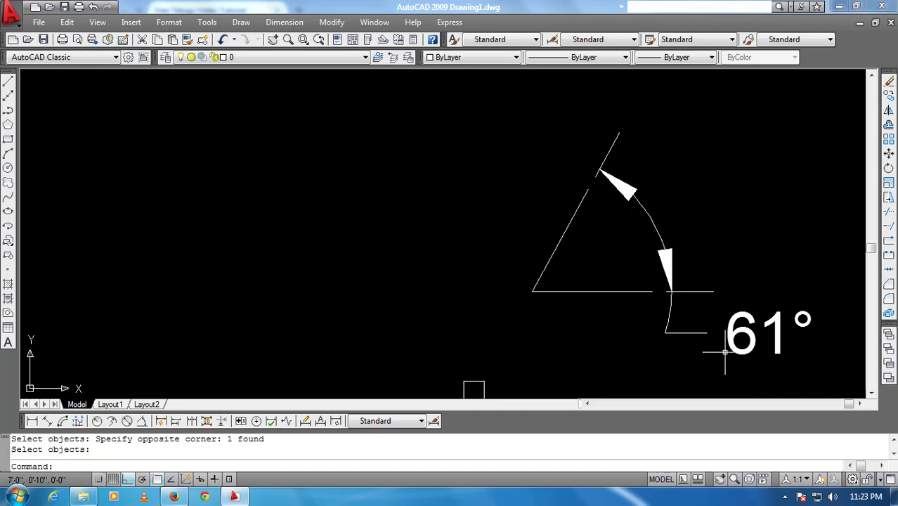
{"action": "scroll", "coordinate": [720, 338], "scroll_direction": "down", "scroll_amount": 1}
{"action": "middle_click_drag", "start_coordinate": [616, 336], "coordinate": [578, 325]}
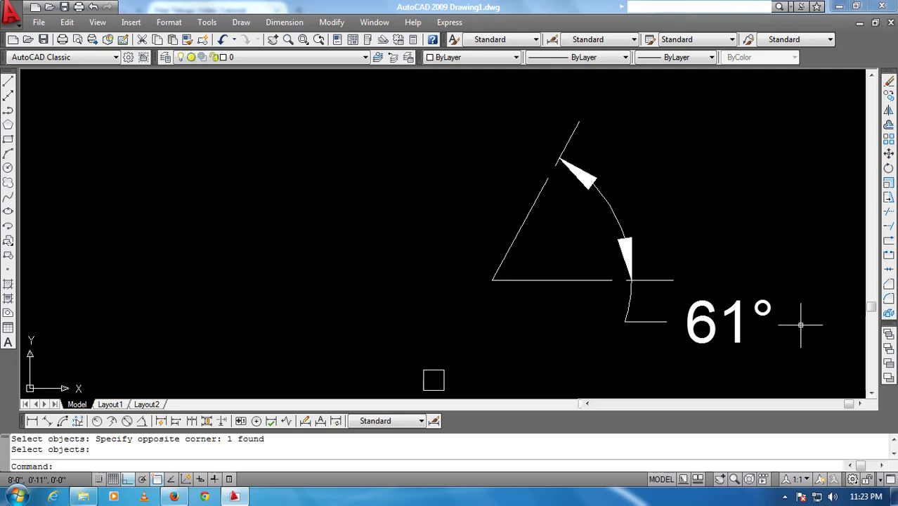
{"action": "type", "text": "ro"}
Rotate the slanted line 160° about the angle's vertex so the dimension reads 139°.
{"action": "key", "text": "Return"}
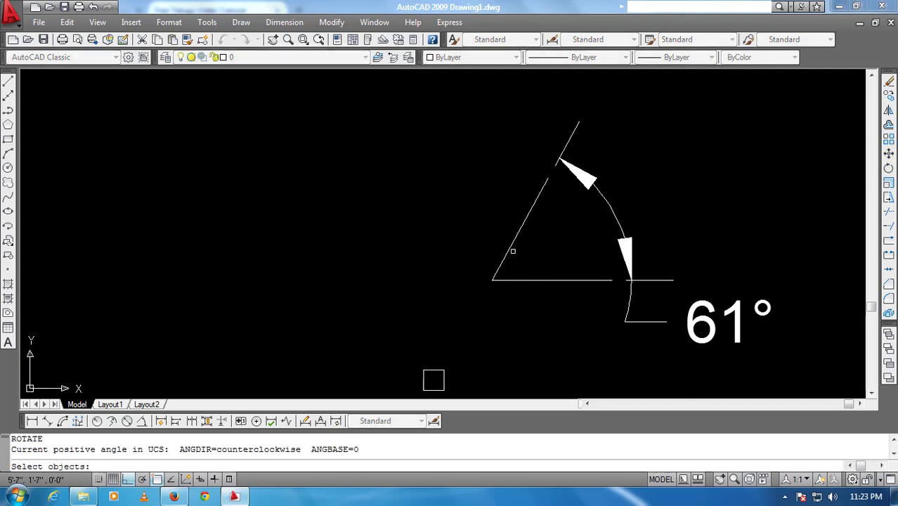
{"action": "left_click", "coordinate": [509, 250]}
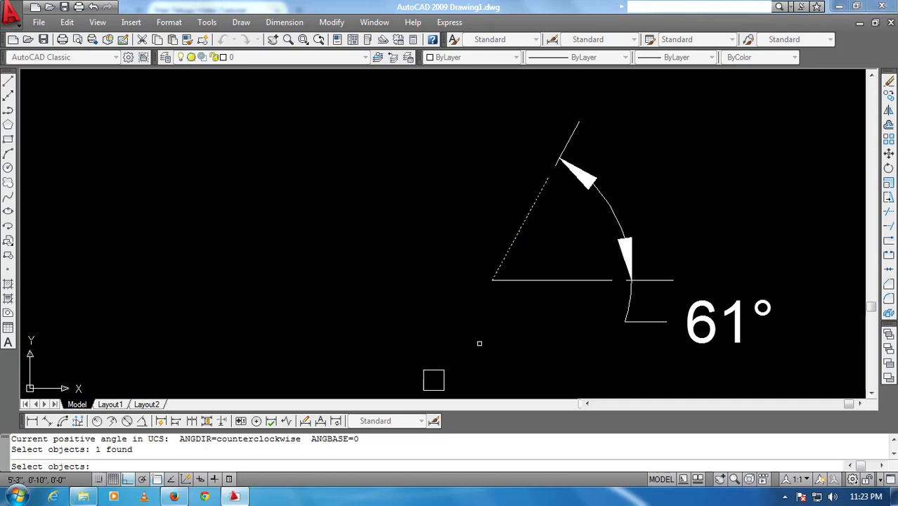
{"action": "key", "text": "Return"}
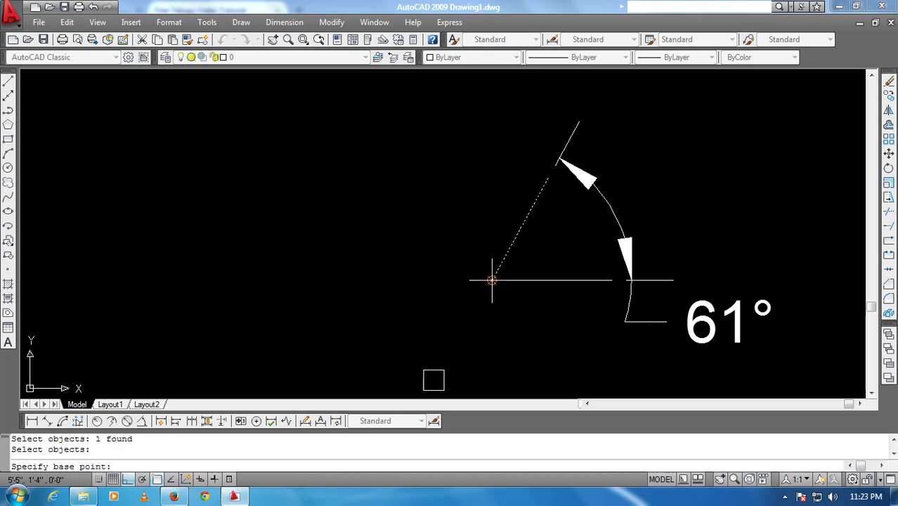
{"action": "left_click", "coordinate": [492, 280]}
{"action": "type", "text": "160"}
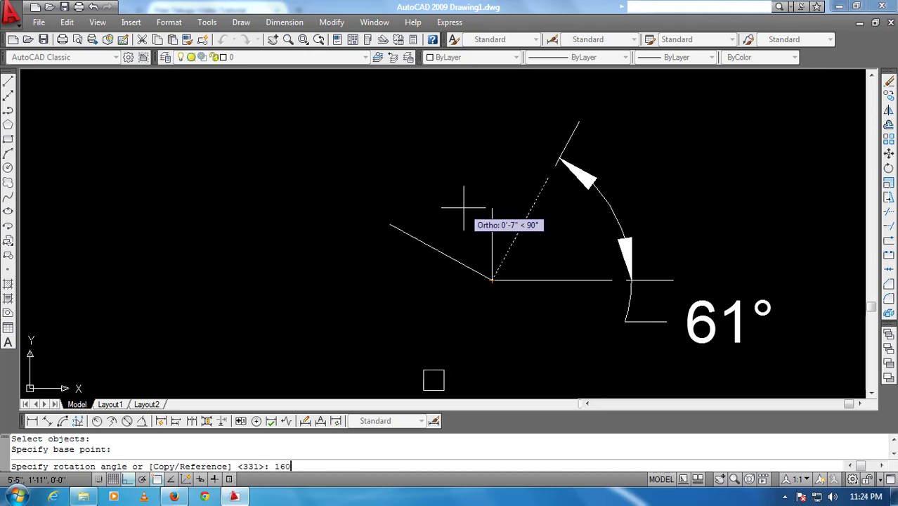
{"action": "key", "text": "Return"}
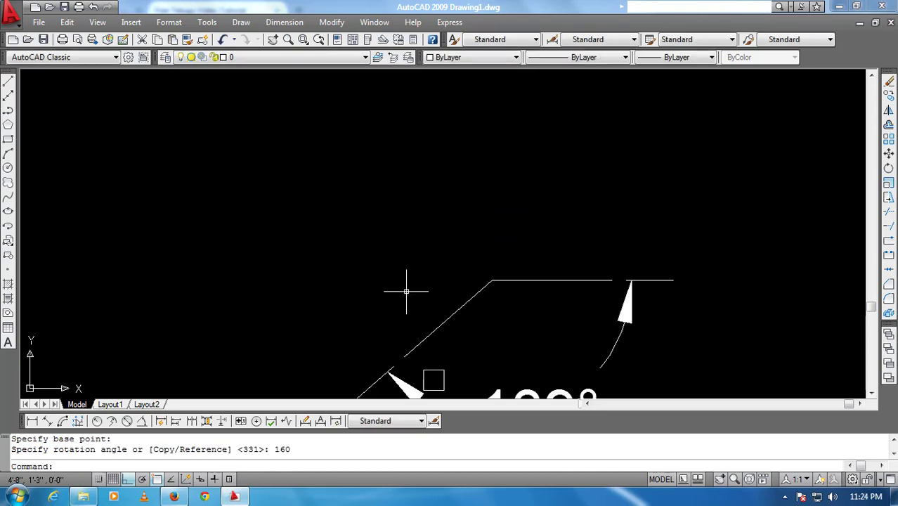
{"action": "middle_click_drag", "start_coordinate": [334, 286], "coordinate": [335, 173]}
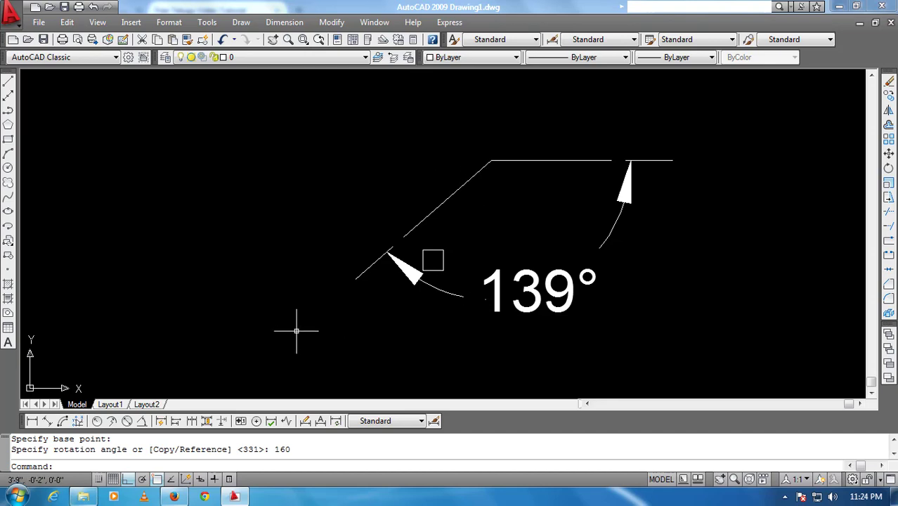
Using the shortcut-menu Rotate, turn the slanted line about the corner by reference from 139 to 160.
{"action": "left_click", "coordinate": [484, 177]}
{"action": "left_click", "coordinate": [451, 161]}
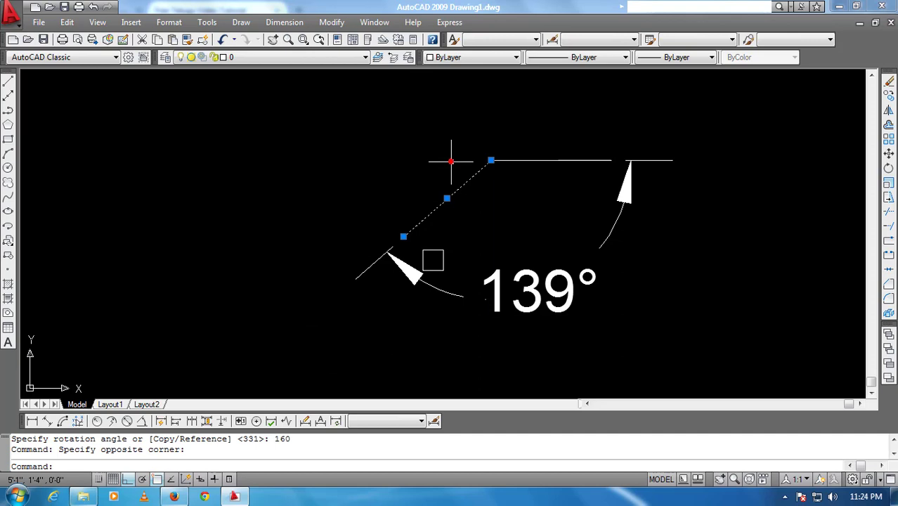
{"action": "right_click", "coordinate": [490, 161]}
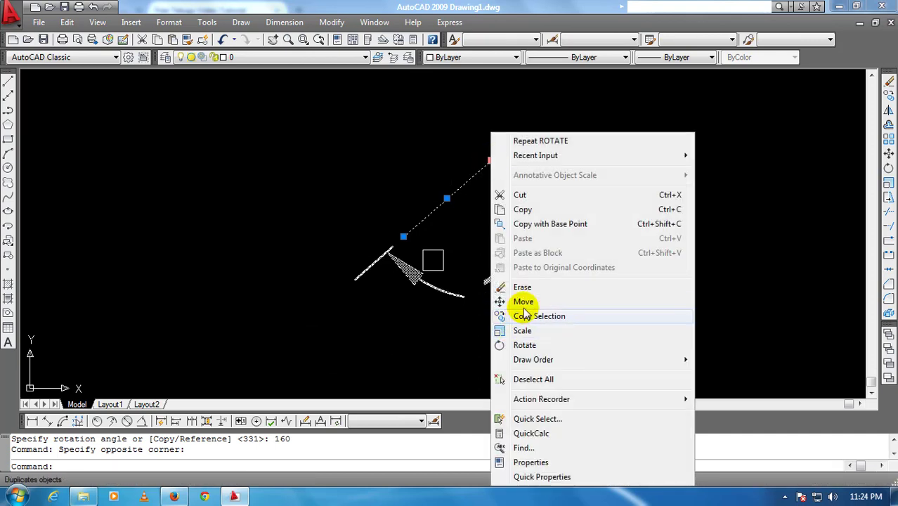
{"action": "left_click", "coordinate": [525, 344]}
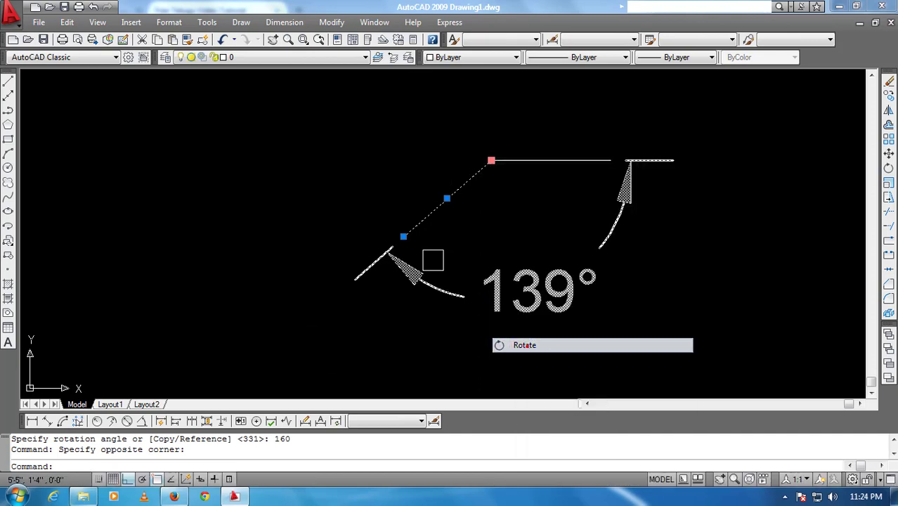
{"action": "left_click", "coordinate": [491, 161]}
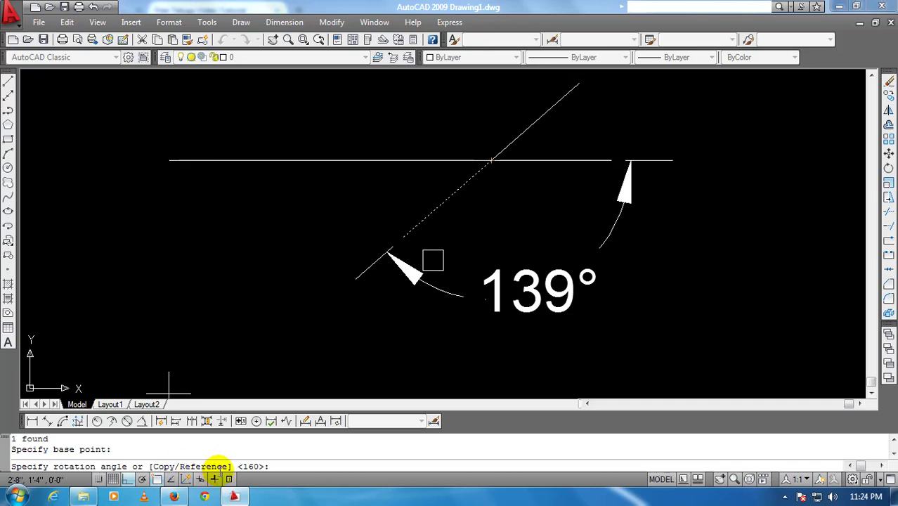
{"action": "type", "text": "r"}
{"action": "key", "text": "Return"}
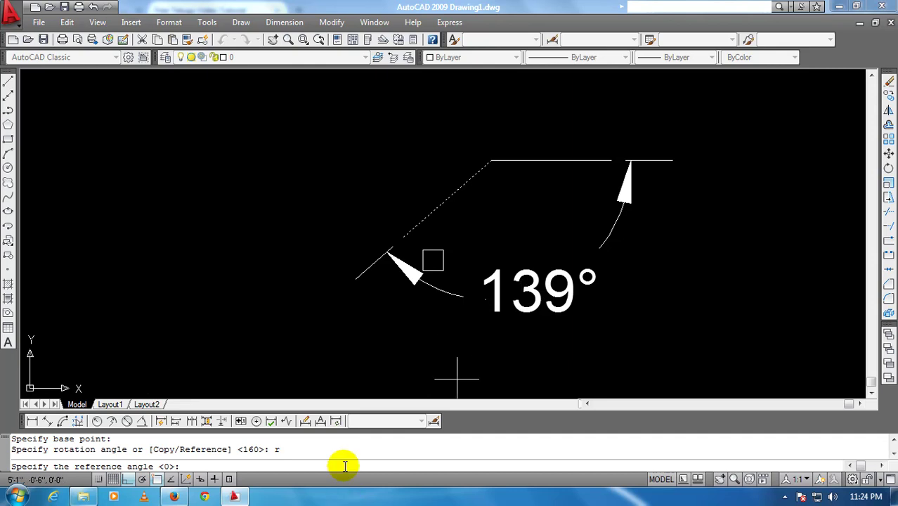
{"action": "type", "text": "139"}
{"action": "key", "text": "Return"}
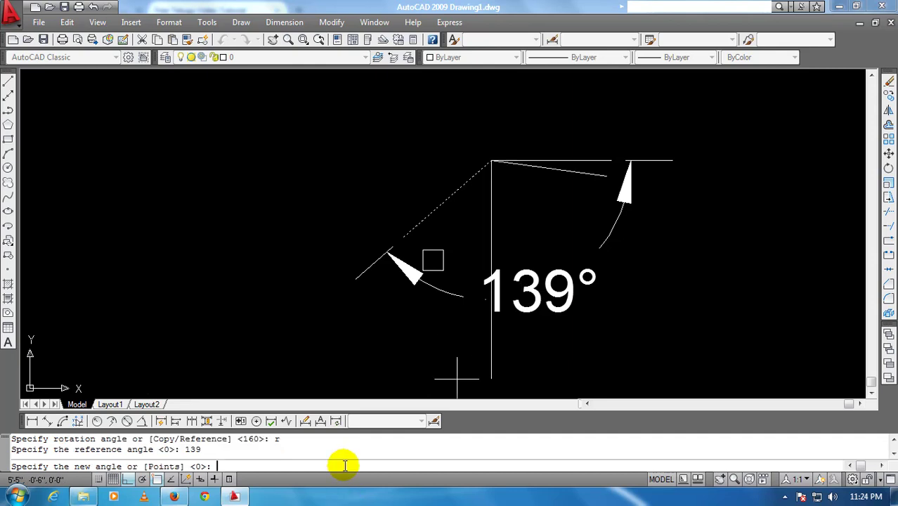
{"action": "type", "text": "160"}
{"action": "key", "text": "Return"}
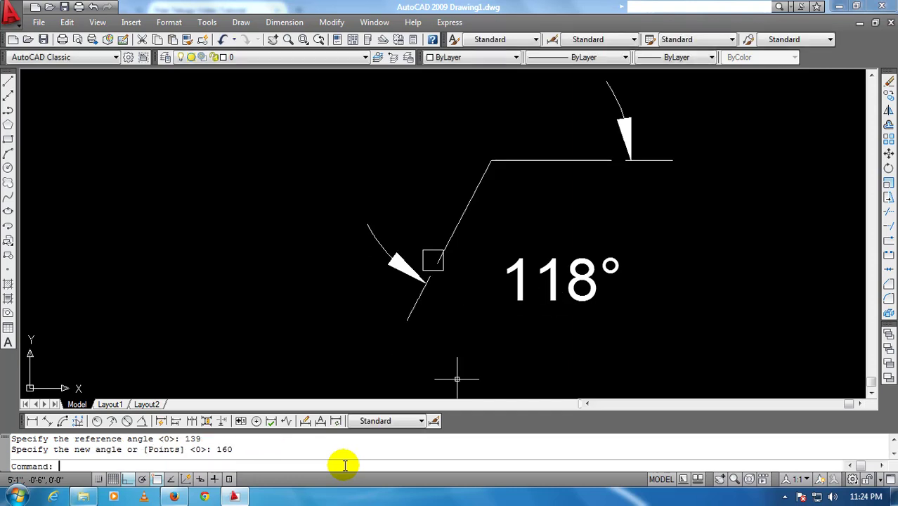
{"action": "middle_click_drag", "start_coordinate": [601, 280], "coordinate": [362, 300]}
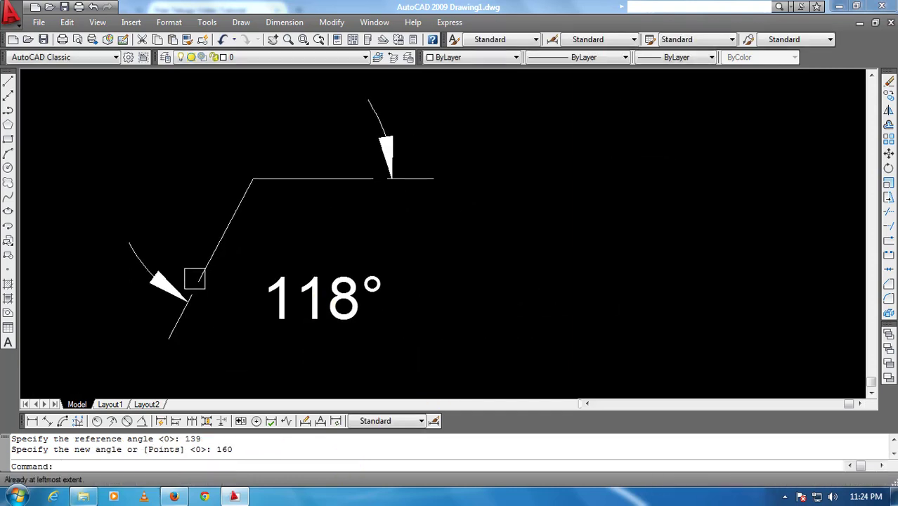
Erase the entire existing drawing.
{"action": "left_click", "coordinate": [477, 310]}
{"action": "left_click", "coordinate": [156, 157]}
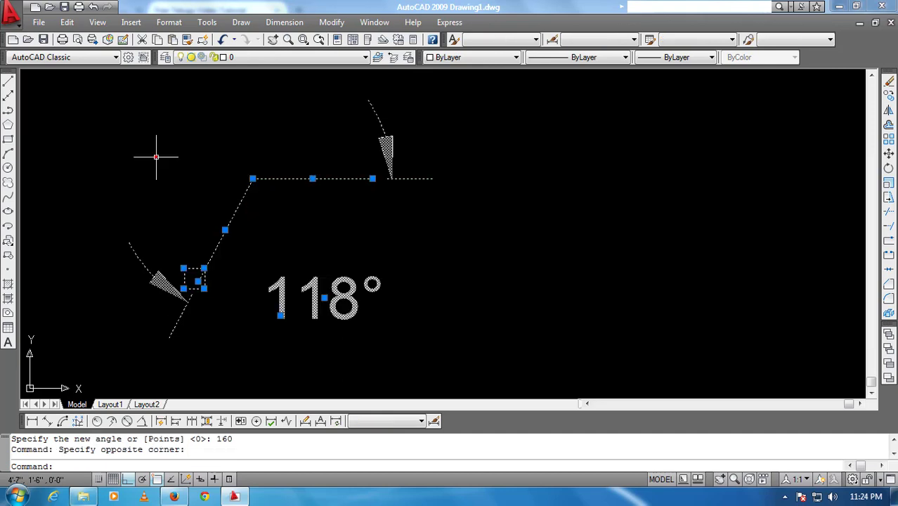
{"action": "key", "text": "Delete"}
Draw a diagonal line and a horizontal base line meeting at the same corner point.
{"action": "left_click", "coordinate": [8, 82]}
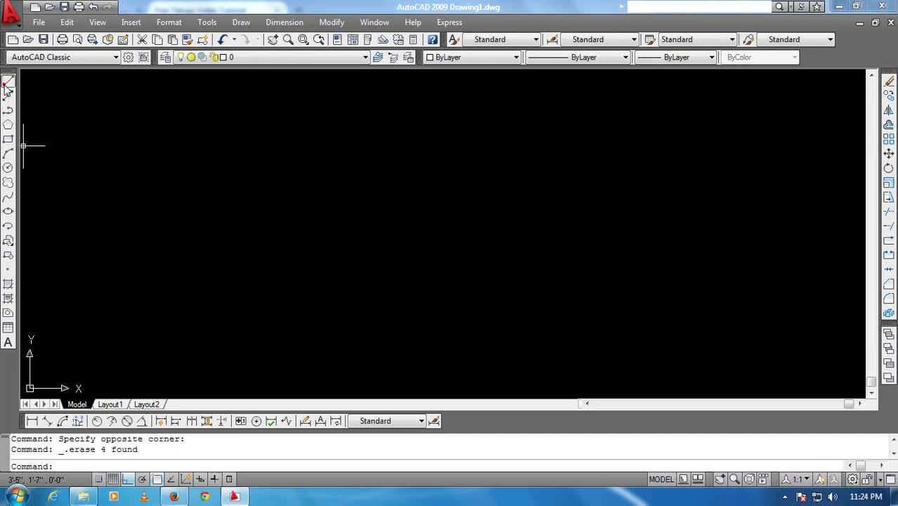
{"action": "left_click", "coordinate": [352, 227]}
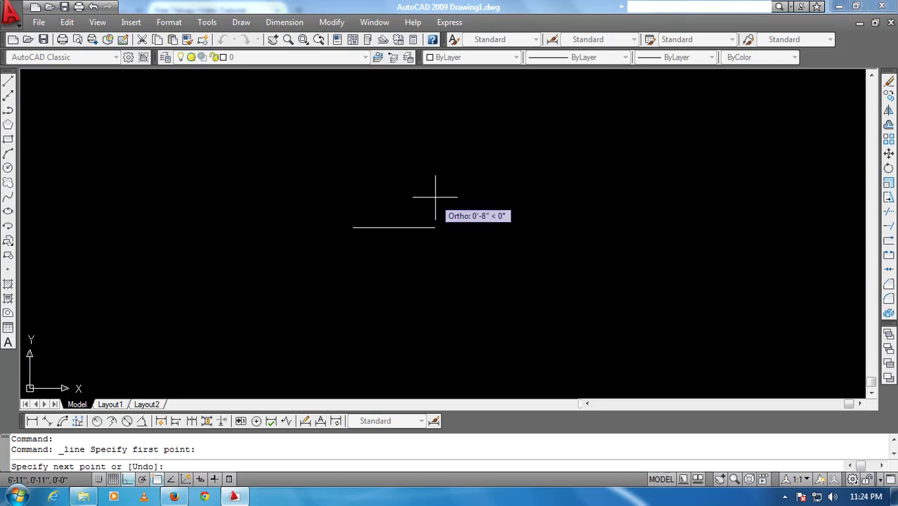
{"action": "key", "text": "F8"}
{"action": "left_click", "coordinate": [438, 173]}
{"action": "key", "text": "Return"}
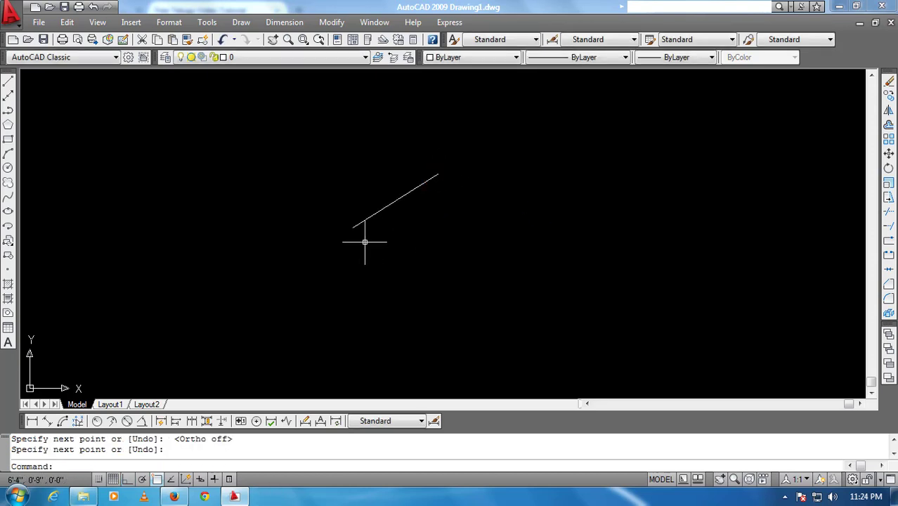
{"action": "key", "text": "Return"}
{"action": "left_click", "coordinate": [353, 227]}
{"action": "key", "text": "F8"}
{"action": "left_click", "coordinate": [461, 227]}
{"action": "key", "text": "Return"}
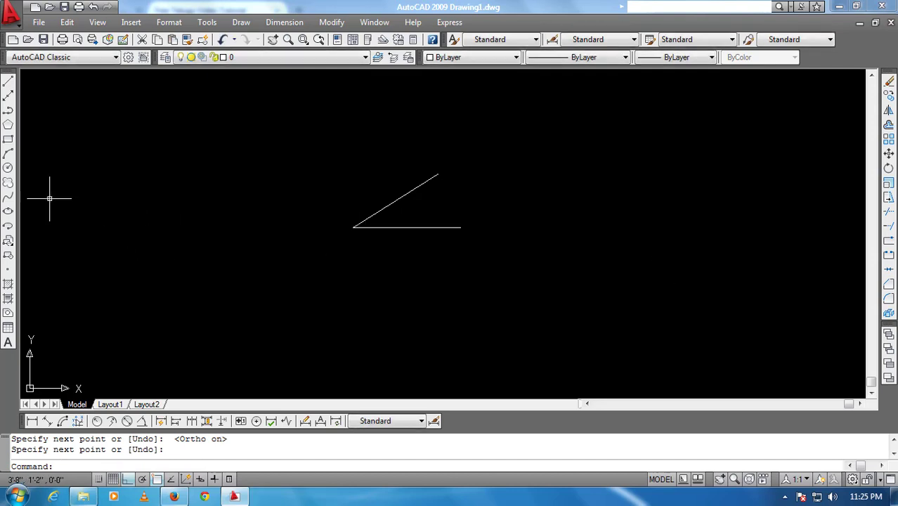
Dimension the angle between the horizontal and slanted lines, reading 32°.
{"action": "left_click", "coordinate": [142, 420]}
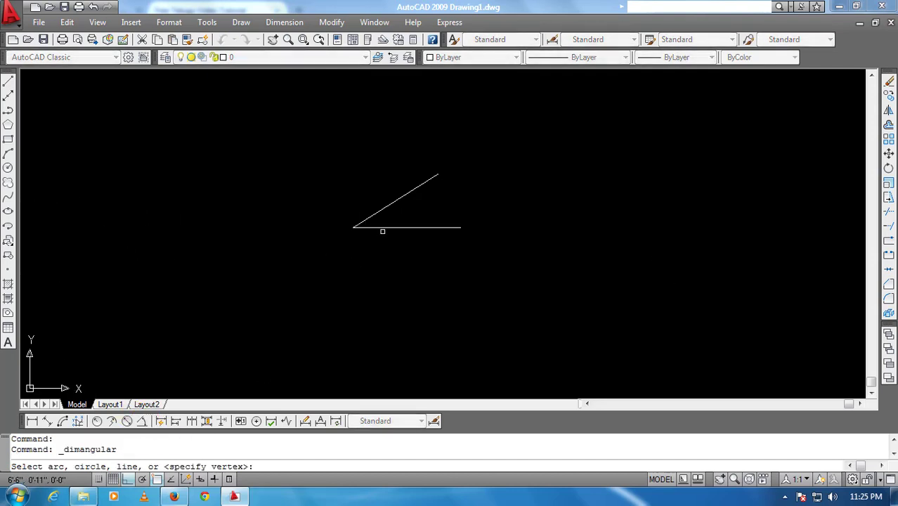
{"action": "left_click", "coordinate": [388, 227]}
{"action": "left_click", "coordinate": [385, 208]}
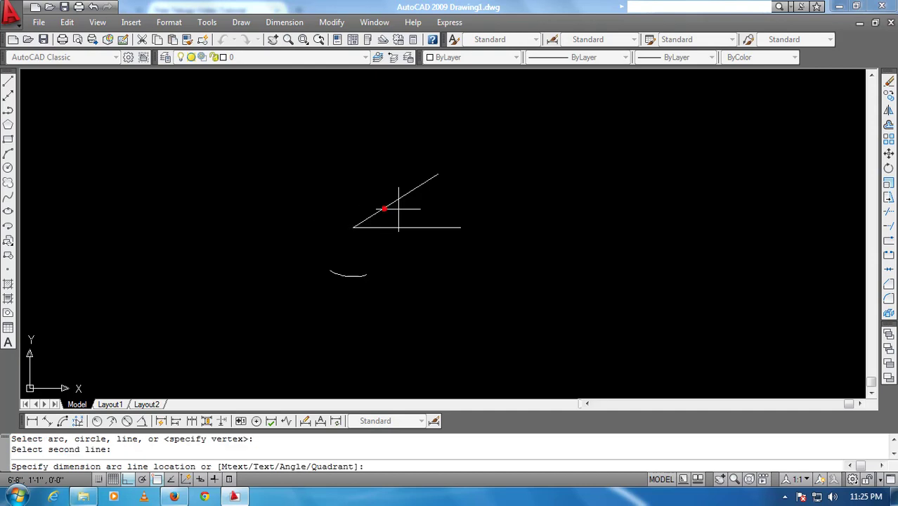
{"action": "left_click", "coordinate": [502, 200]}
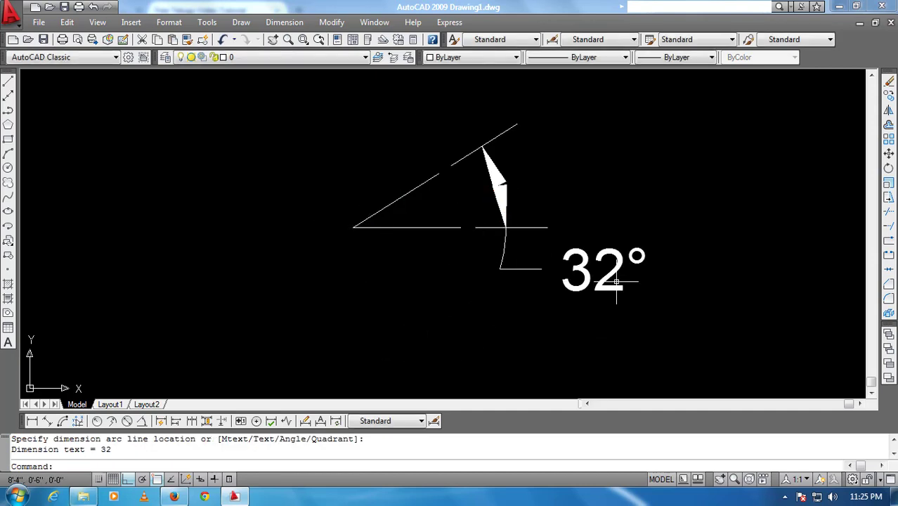
{"action": "left_click", "coordinate": [888, 165]}
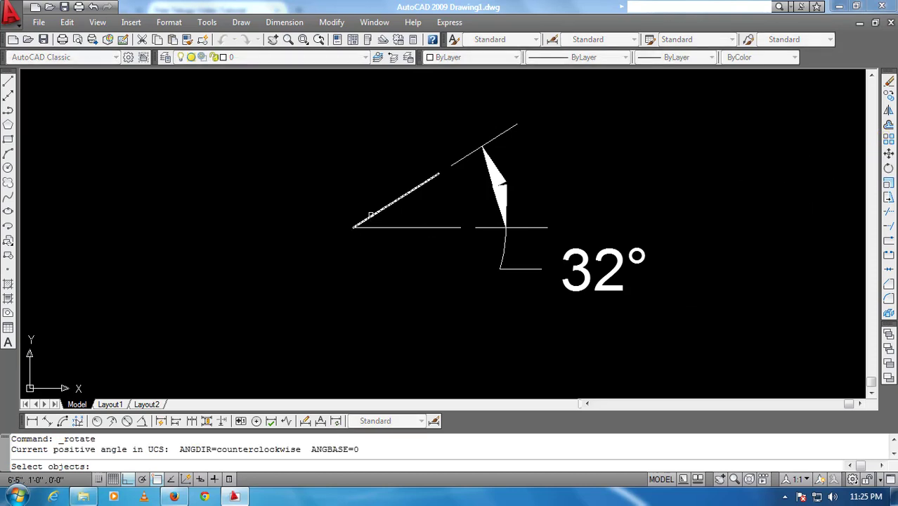
Rotate the slanted line about the shared corner by reference from 32 to 150.
{"action": "left_click", "coordinate": [375, 215]}
{"action": "key", "text": "Return"}
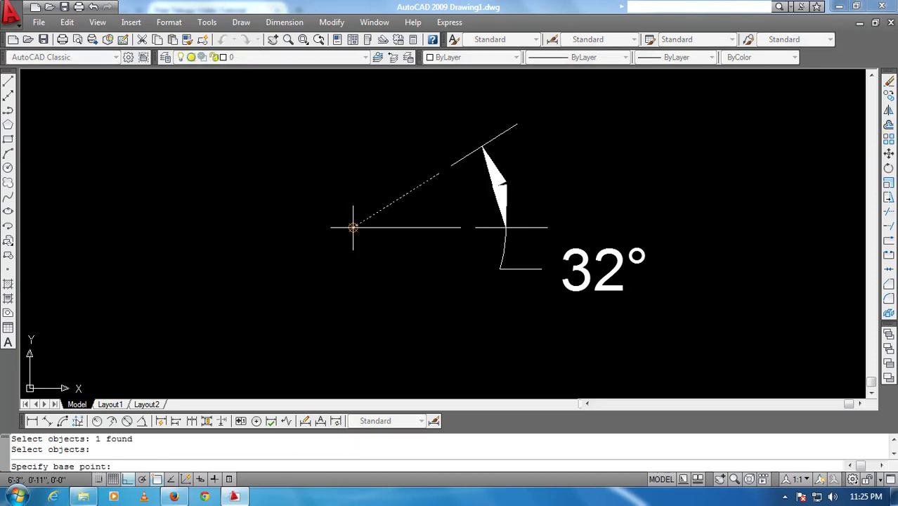
{"action": "left_click", "coordinate": [355, 226]}
{"action": "type", "text": "r"}
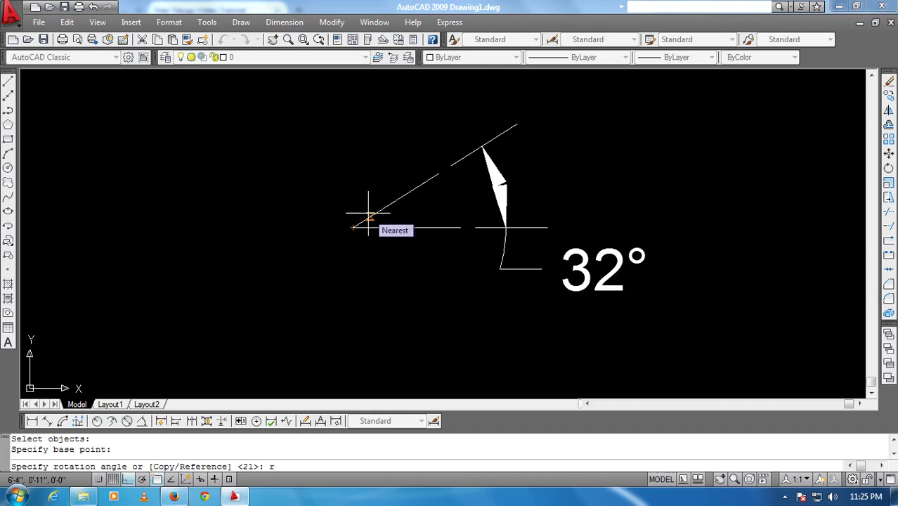
{"action": "key", "text": "Return"}
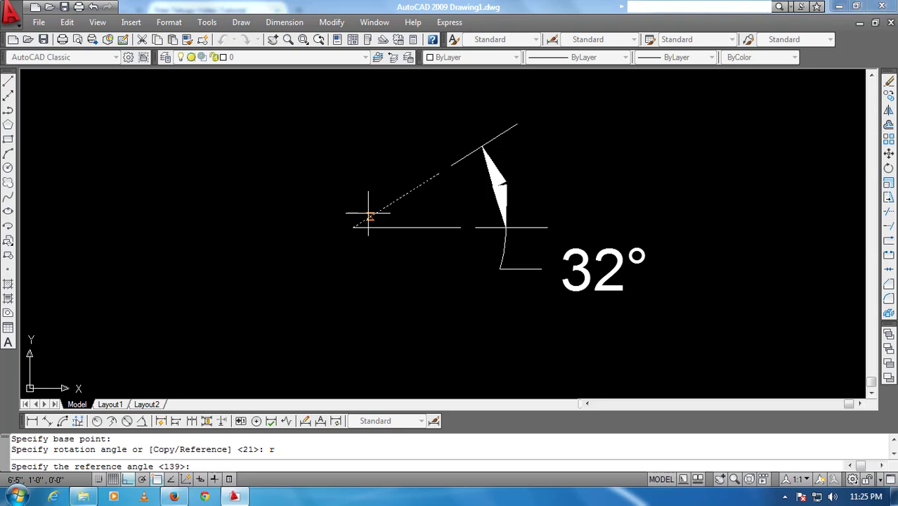
{"action": "type", "text": "32"}
{"action": "key", "text": "Return"}
{"action": "type", "text": "150"}
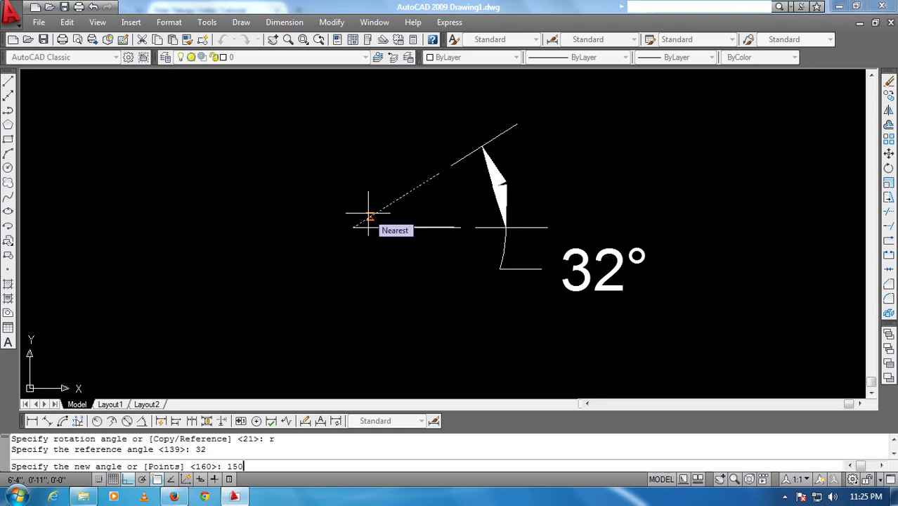
{"action": "key", "text": "Return"}
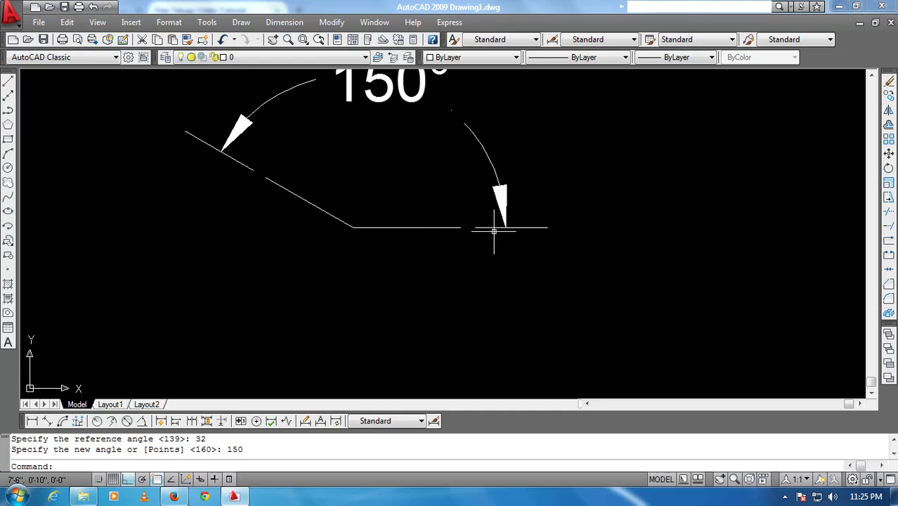
{"action": "middle_click_drag", "start_coordinate": [498, 268], "coordinate": [499, 368]}
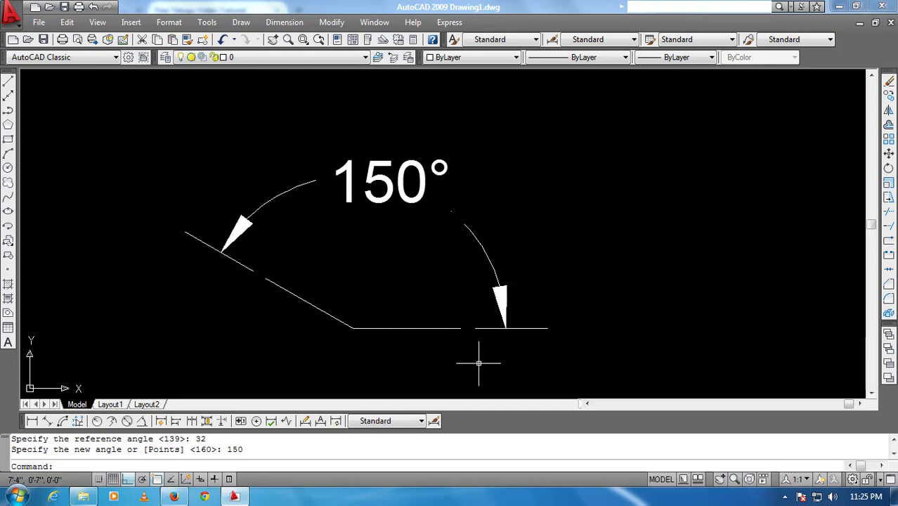